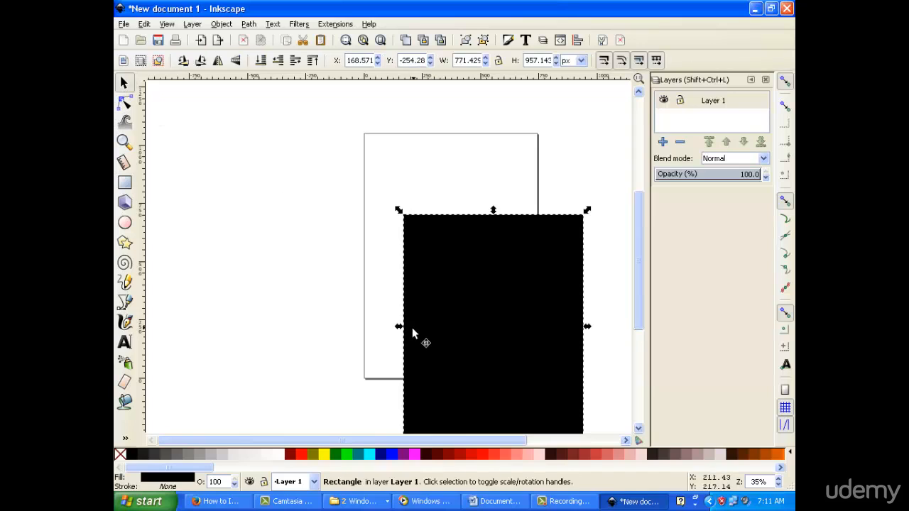
- Move the black rectangle up and to the left so that it covers the page
left_click_drag(412, 331, 369, 243)
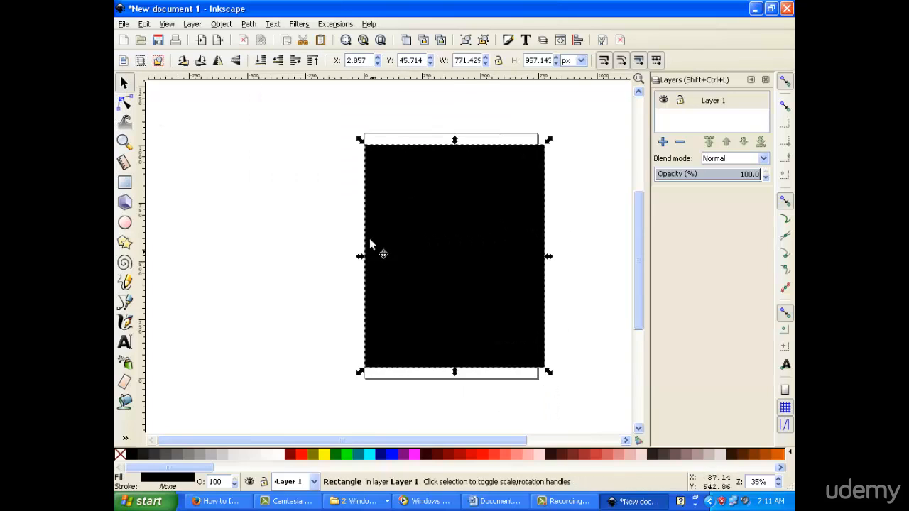
scroll(217, 245, "up", 2)
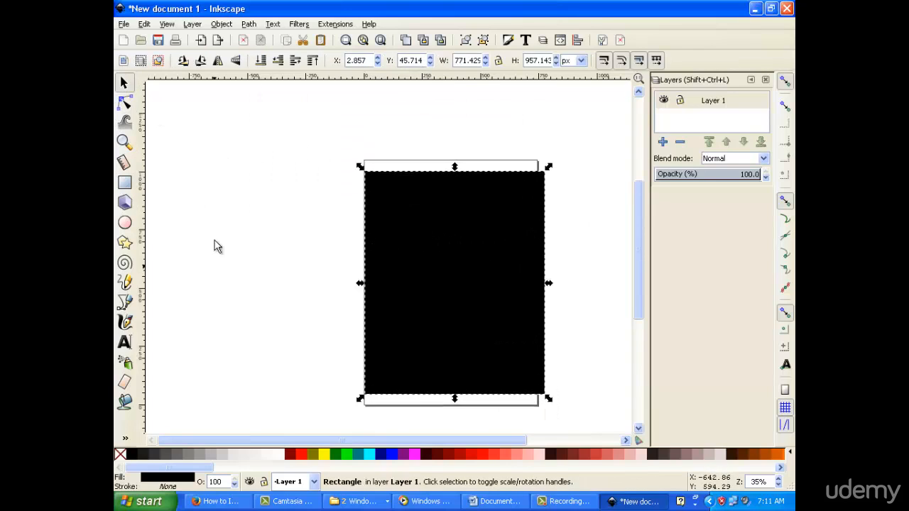
- Try to draw a closed skull outline with a flared jaw above the page using the Bezier pen
left_click(125, 302)
scroll(462, 182, "up", 3)
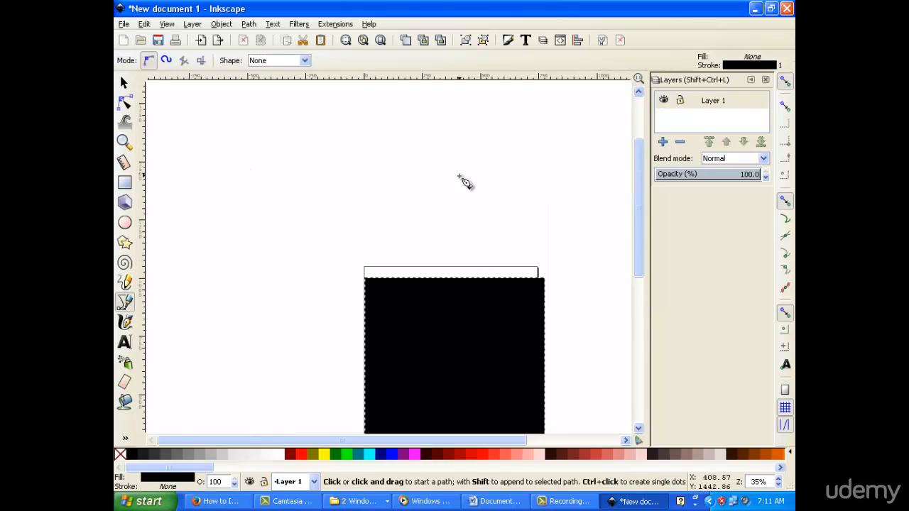
left_click(450, 138)
left_click_drag(495, 179, 494, 232)
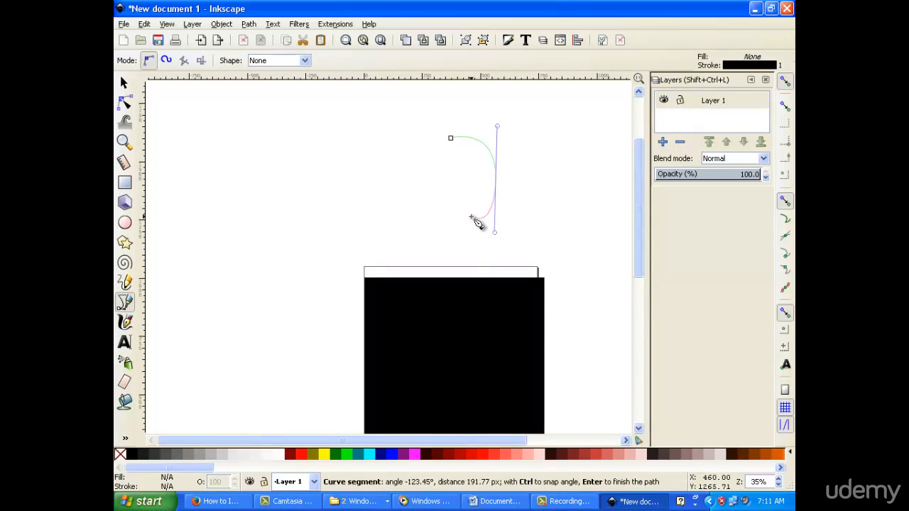
left_click(469, 221)
left_click(485, 247)
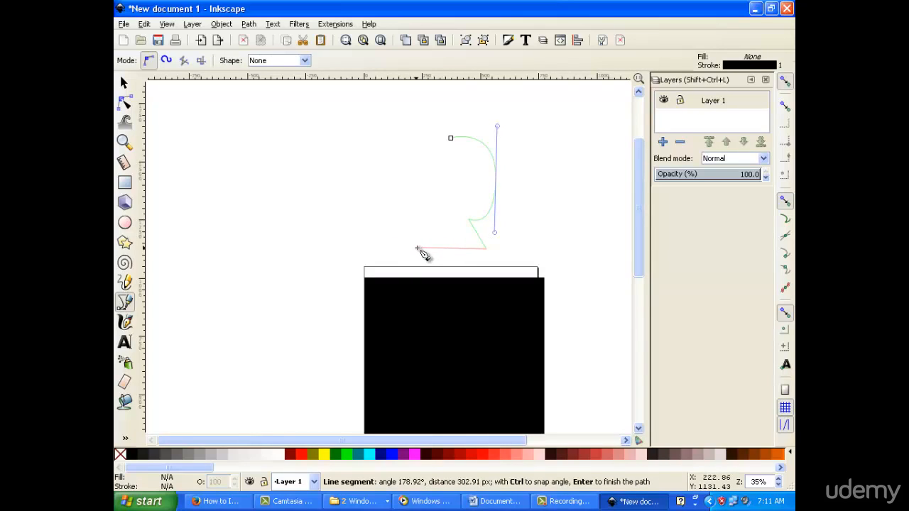
left_click(416, 248)
left_click(427, 223)
left_click_drag(389, 177, 394, 113)
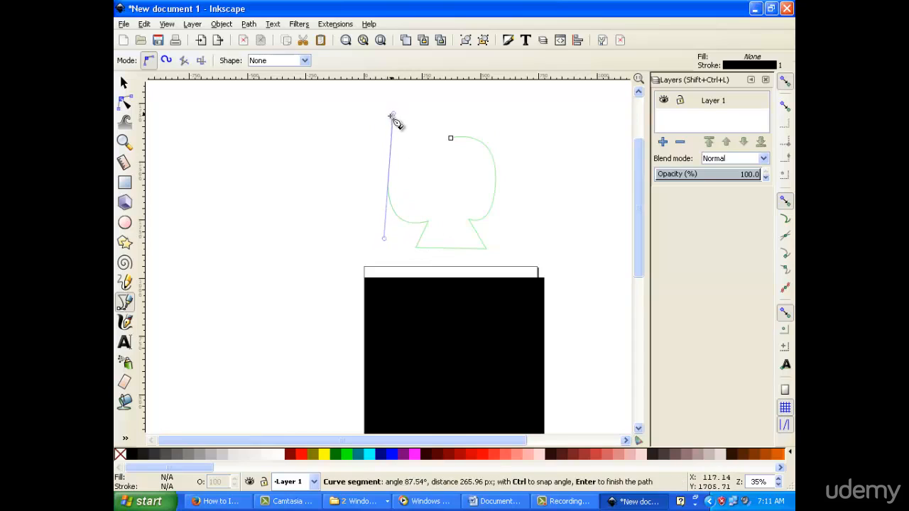
left_click(450, 138)
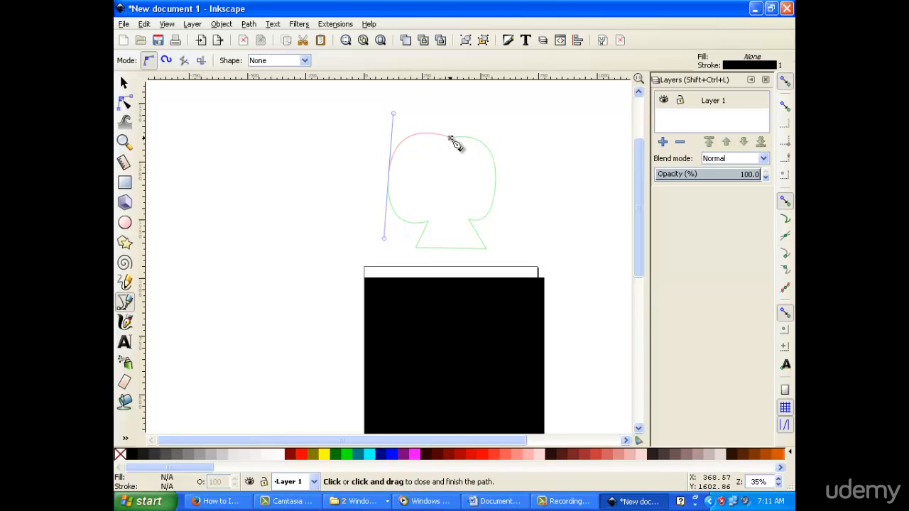
left_click(453, 138)
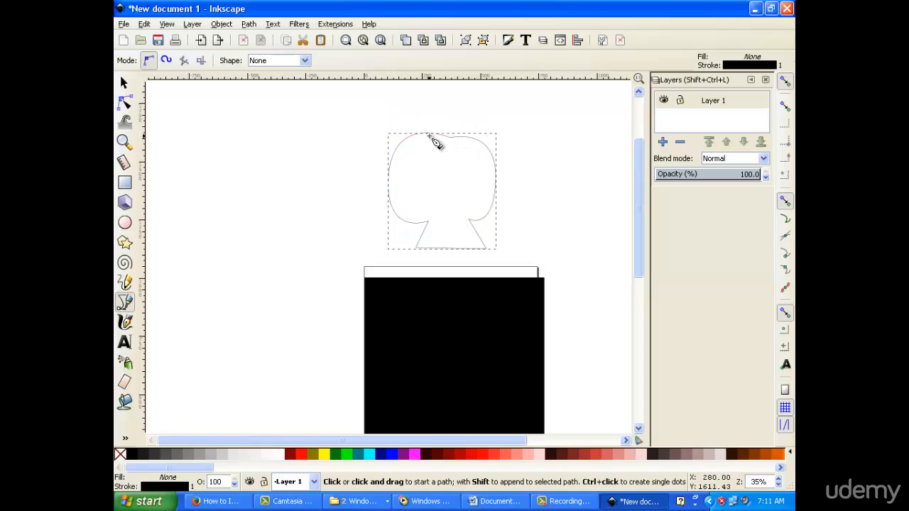
key("Delete")
left_click(430, 133)
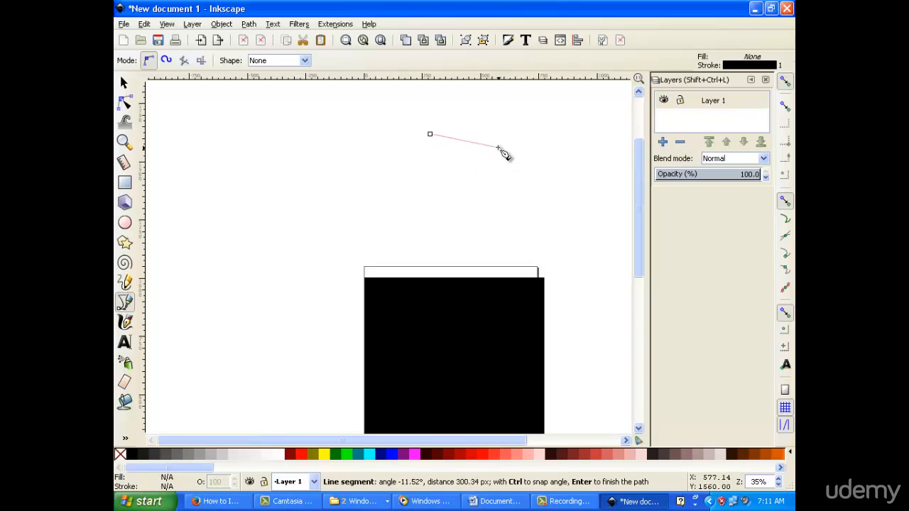
left_click_drag(496, 177, 497, 237)
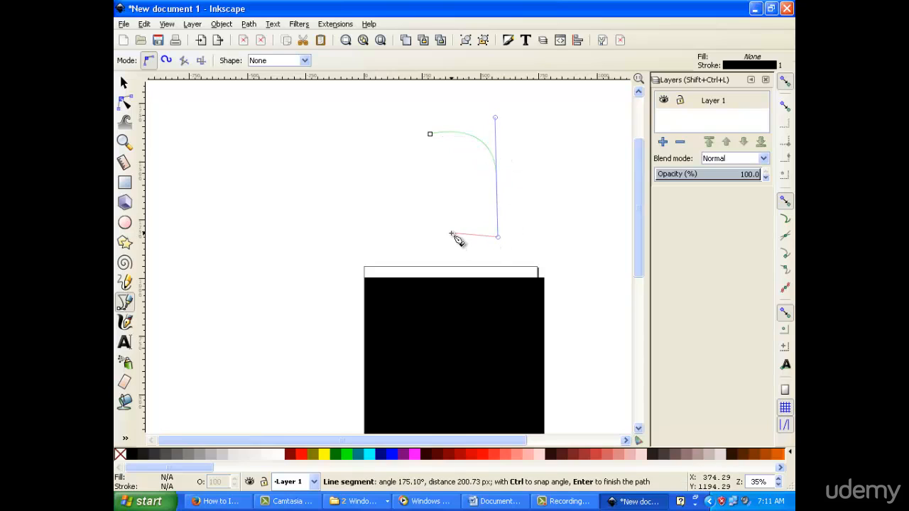
key("Escape")
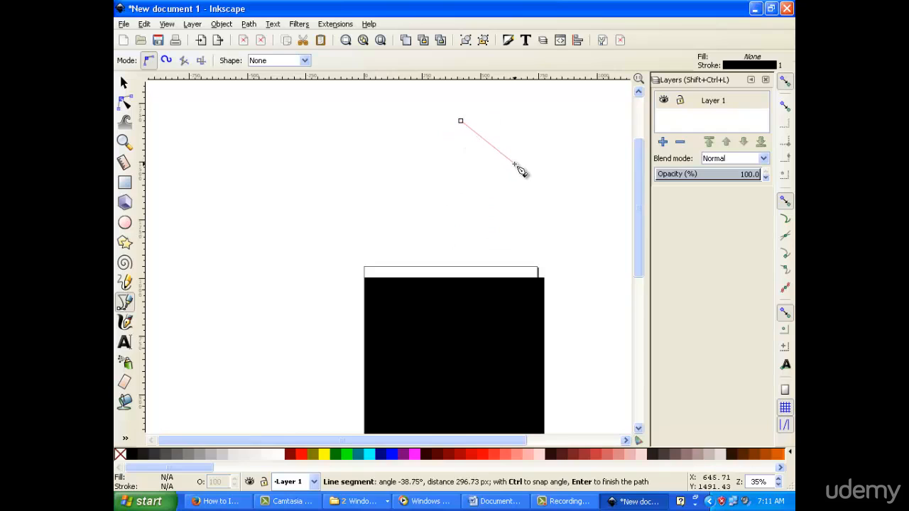
- Draw a closed skull outline about 405 × 460 px above the page, with a rounded cranium and a flared straight-edged jaw
left_click_drag(513, 163, 510, 210)
left_click(480, 205)
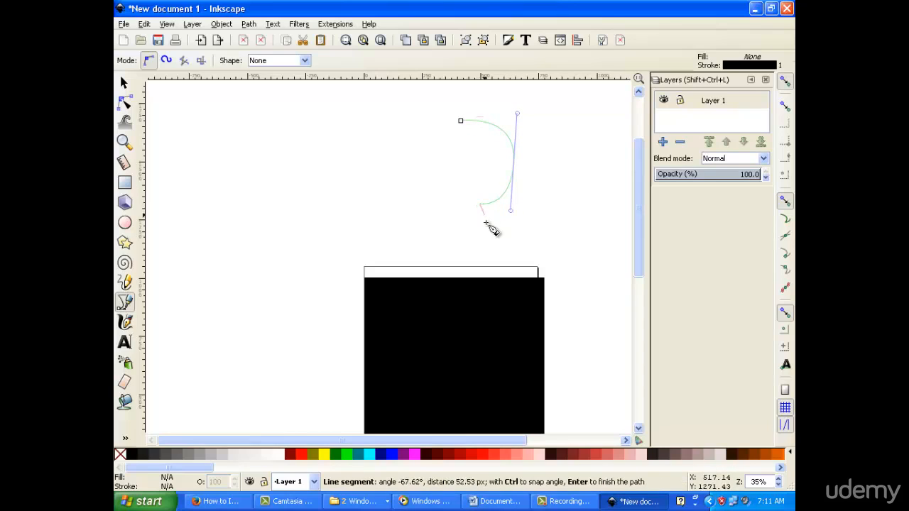
left_click(491, 226)
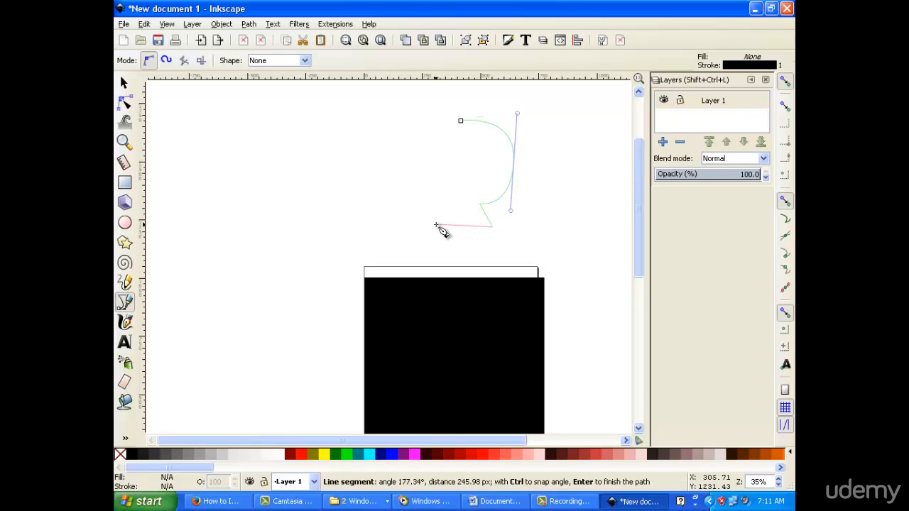
left_click(436, 225)
left_click(446, 204)
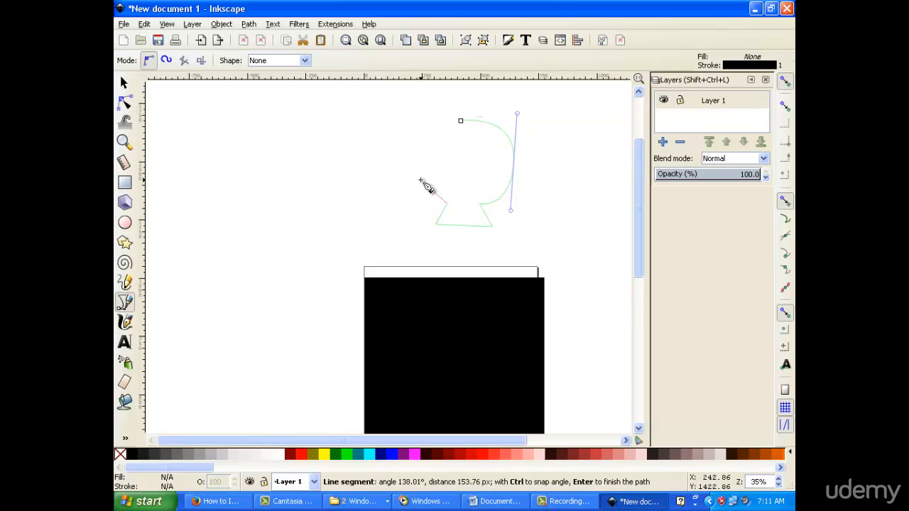
mouse_move(419, 165)
left_mouse_down()
mouse_move(419, 132)
mouse_move(496, 127)
left_mouse_up()
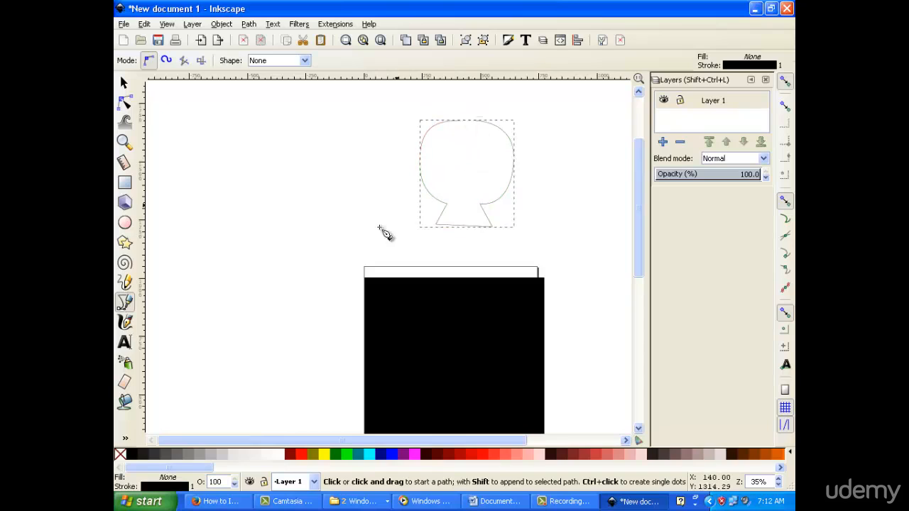
- Set the Bezier pen's shape option to From clipboard
left_click(305, 61)
left_click(301, 132)
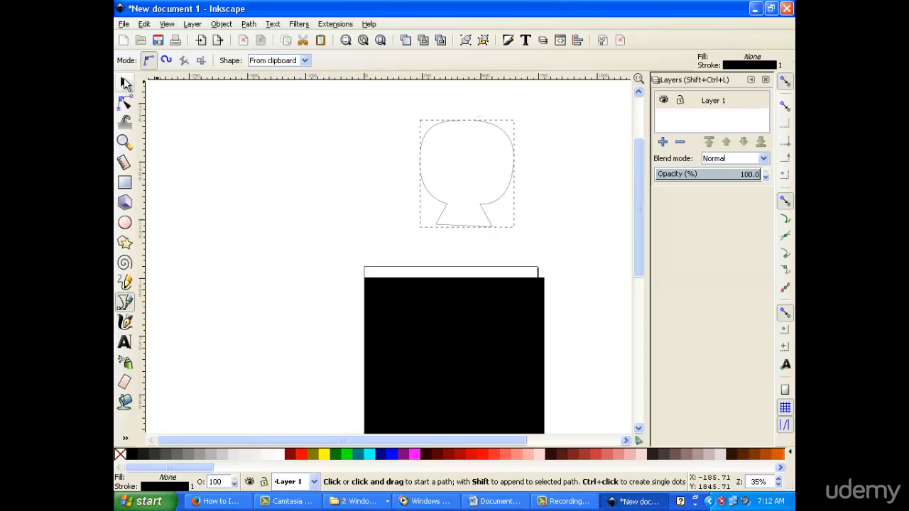
- Set the skull outline's stroke width to 34.2 px
left_click(123, 83)
left_click(467, 181)
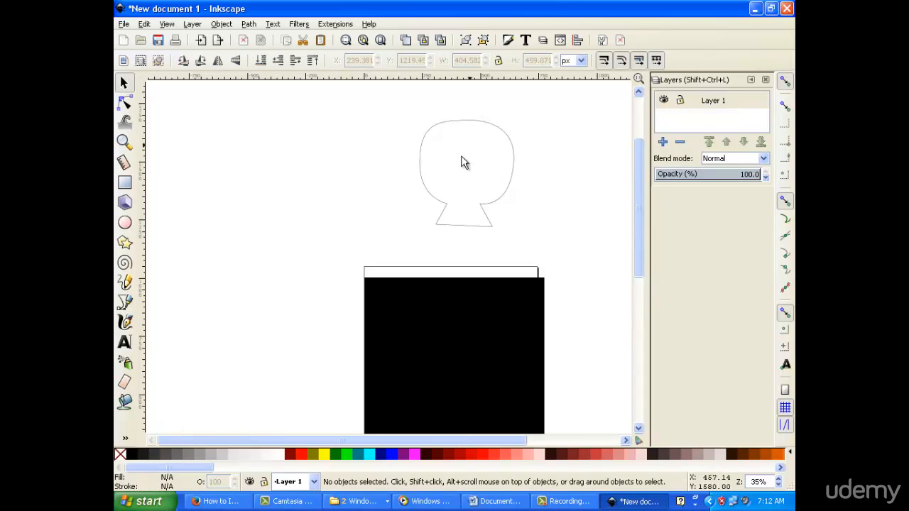
left_click(447, 206)
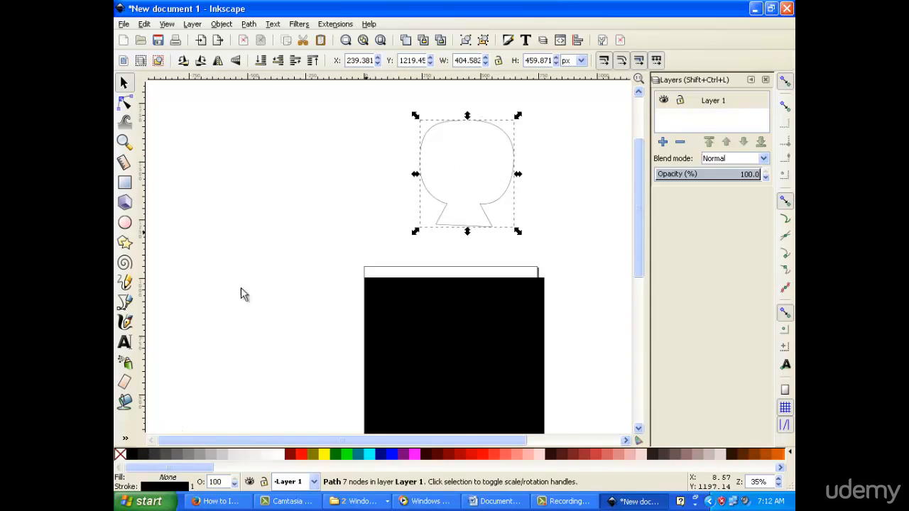
left_click(177, 488)
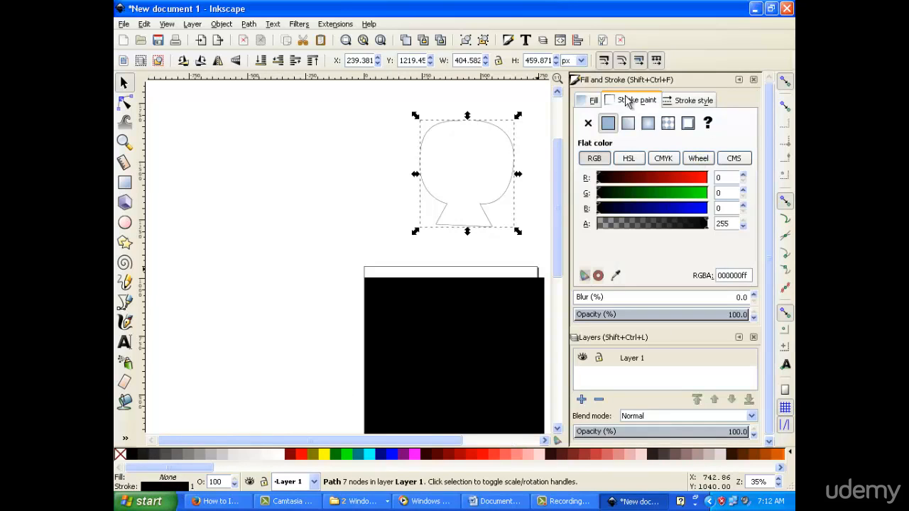
left_click(692, 100)
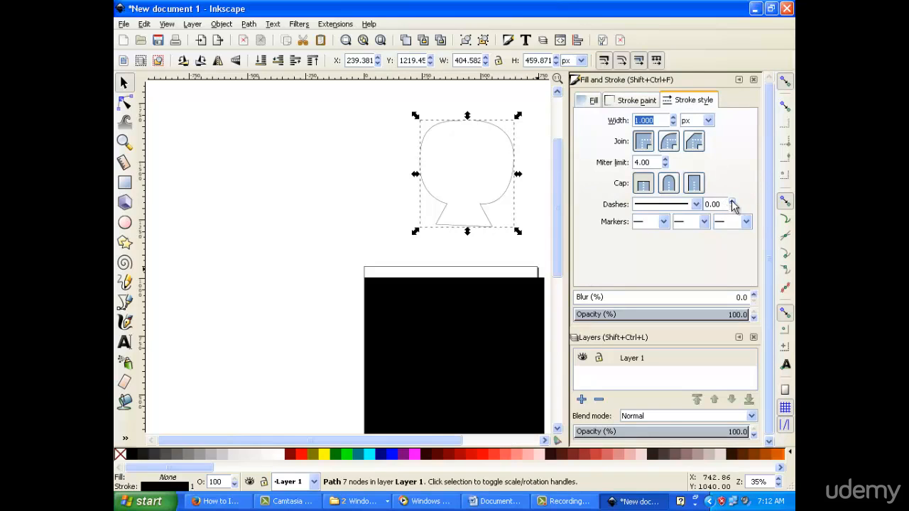
left_click(674, 119)
left_click(673, 119)
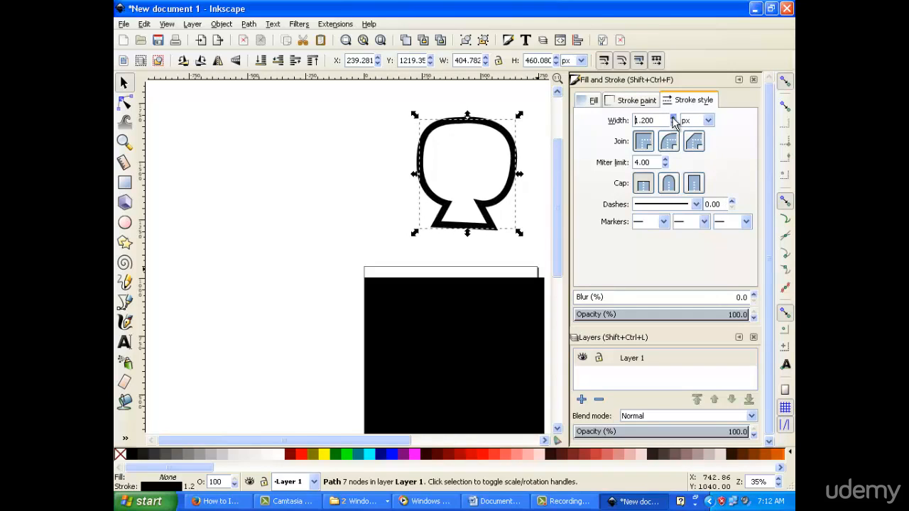
- Try the round and bevel joins on the skull's stroke, then return it to the miter join
left_click(670, 148)
left_click(644, 148)
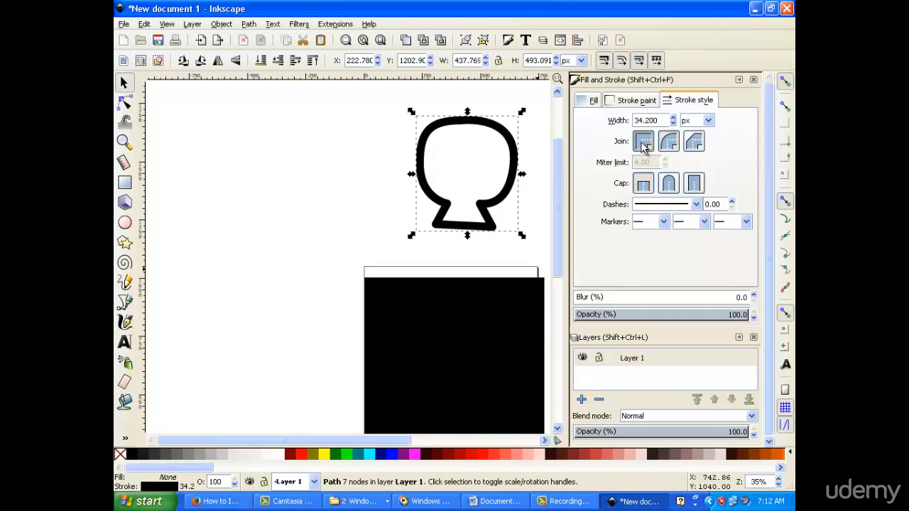
left_click(693, 145)
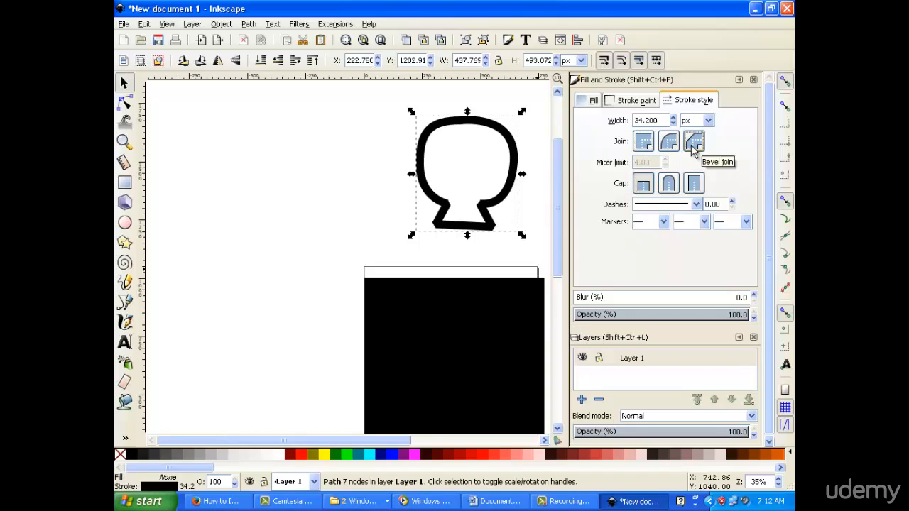
left_click(644, 146)
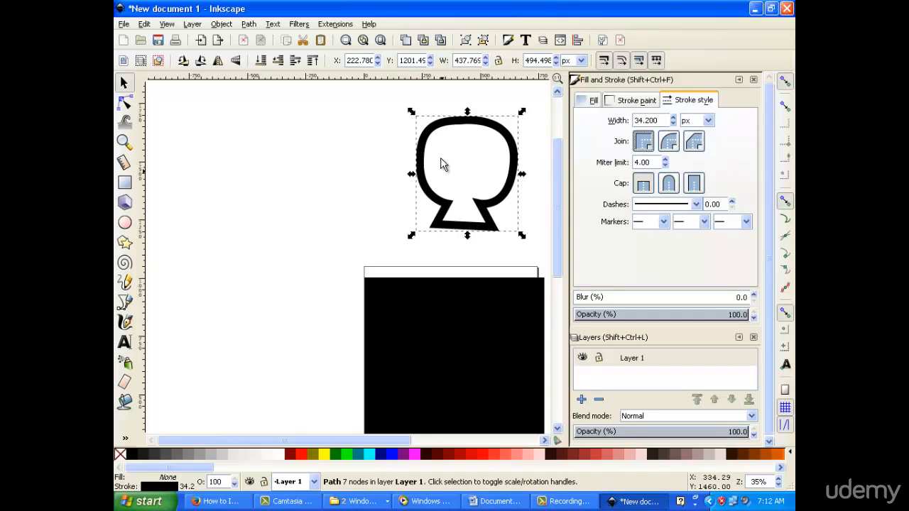
- Draw a black upright ellipse about 91 × 149 px inside the skull as its left eye
left_click(125, 223)
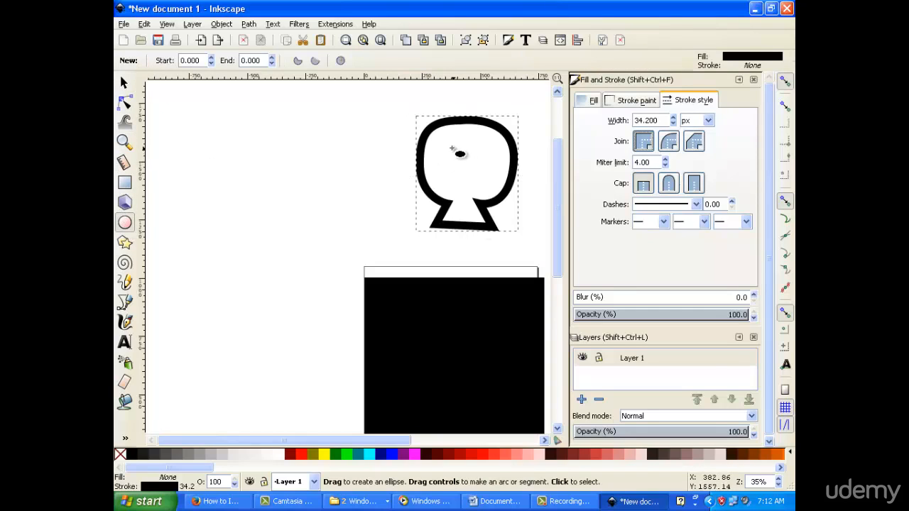
mouse_move(444, 144)
left_mouse_down()
mouse_move(451, 173)
mouse_move(465, 179)
mouse_move(440, 150)
left_mouse_up()
left_click(123, 84)
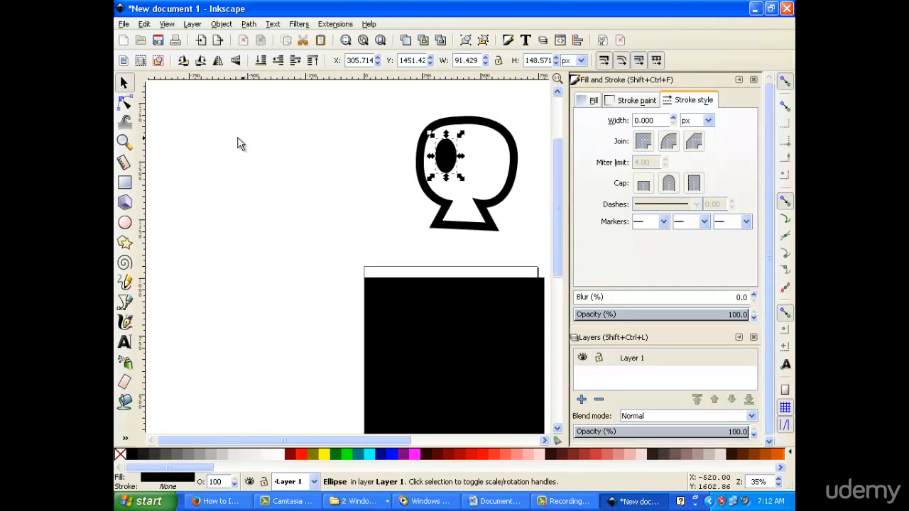
- Duplicate the eye ellipse and nudge the copy right and slightly down to X 471.714 px as the second eye
right_click(449, 156)
left_click(489, 254)
key("Right")
key("Right")
key("Right")
key("Right")
key("Right")
key("Right")
key("Right")
key("Right")
key("Right")
key("Right")
key("Right")
key("Right")
key("Right")
key("Right")
key("Right")
key("Right")
key("Right")
key("Right")
key("Right")
key("Right")
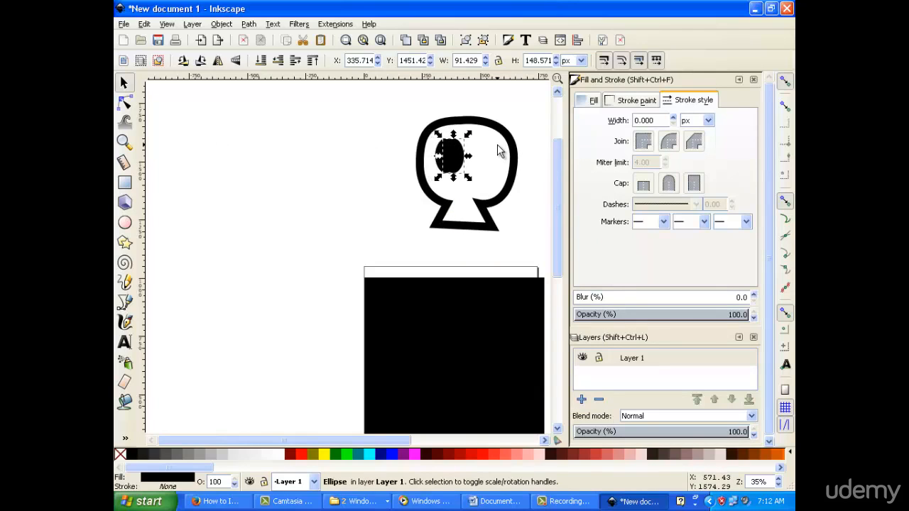
key("Right")
key("Right")
key("Right")
key("Right")
key("Right")
key("Right")
key("Right")
key("Right")
key("Right")
key("Right")
key("Right")
key("Right")
key("Right")
key("Right")
key("Right")
key("Right")
key("Right")
key("Right")
key("Right")
key("Right")
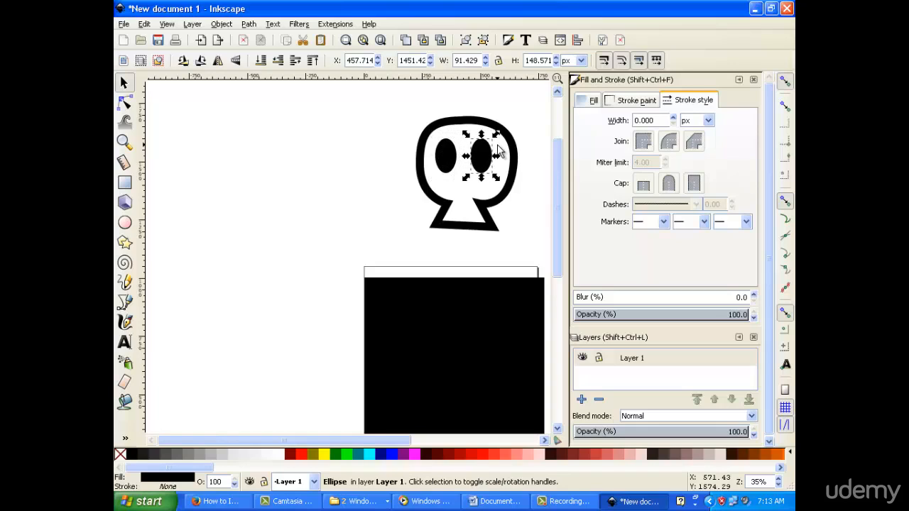
key("Down")
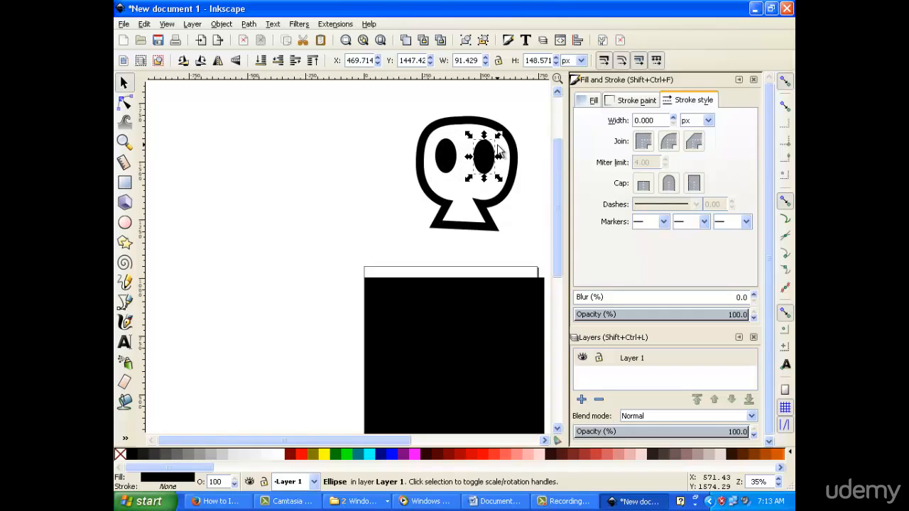
key("Right")
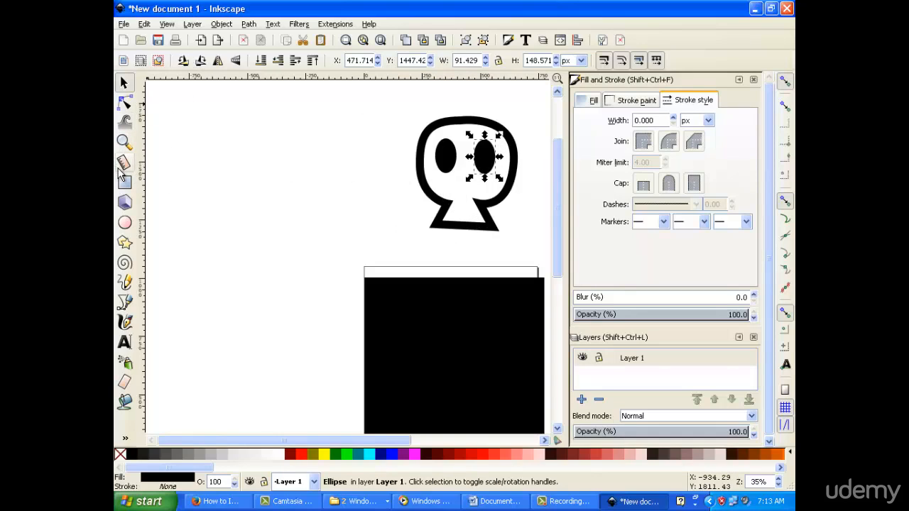
- Draw a small closed smile-shaped mouth about 95 × 54 px centred below the eyes with the Bezier pen
left_click(125, 303)
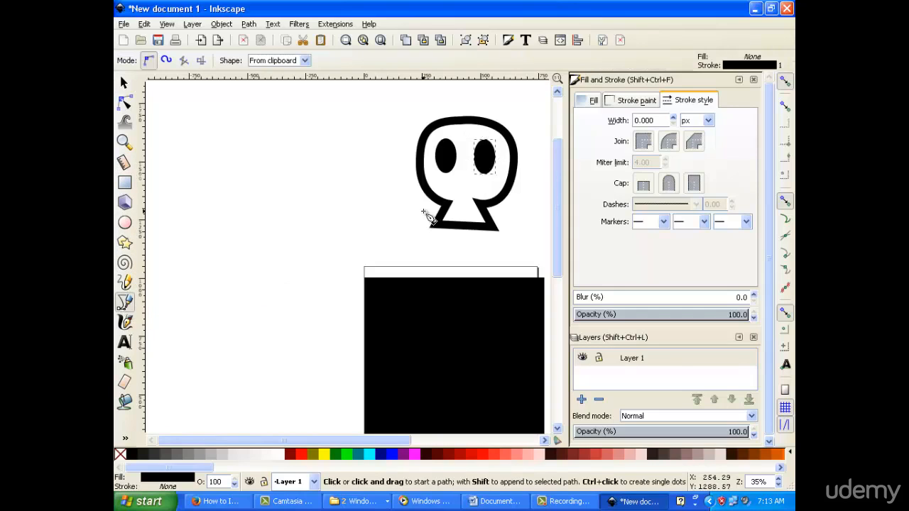
left_click(455, 177)
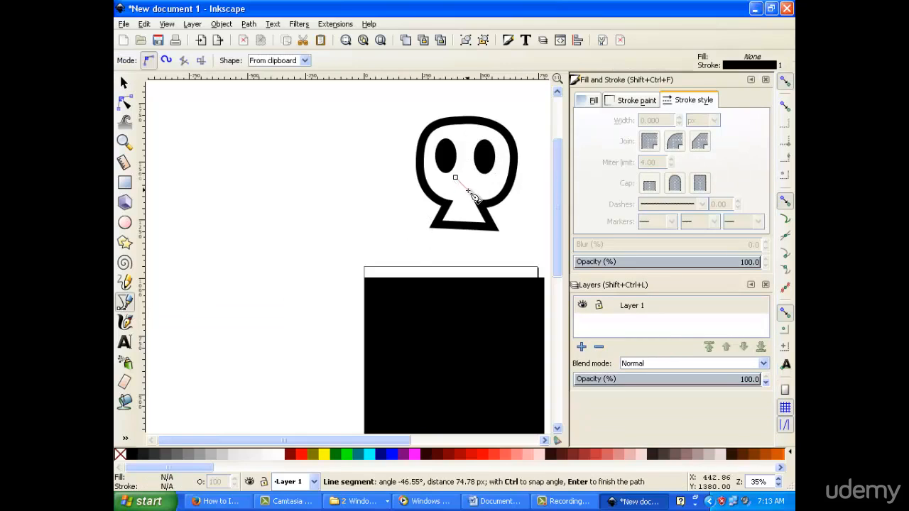
left_click_drag(468, 190, 480, 189)
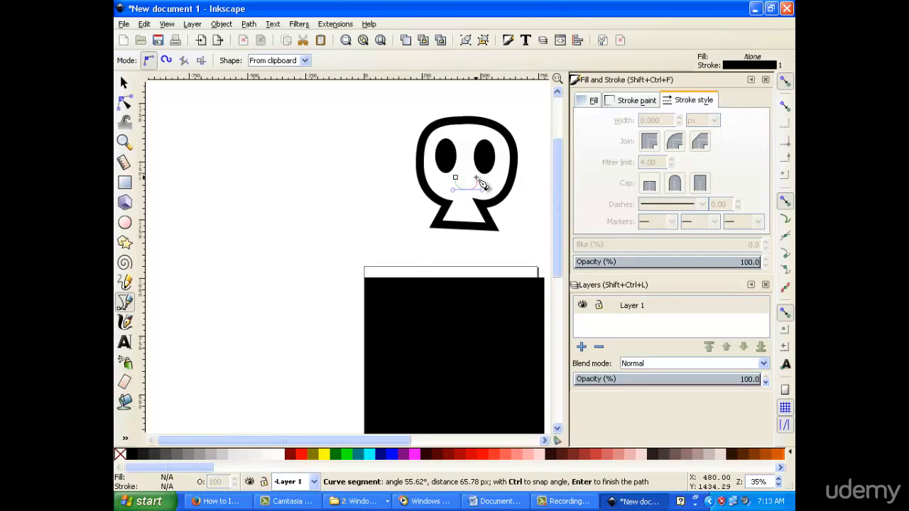
left_click(456, 178)
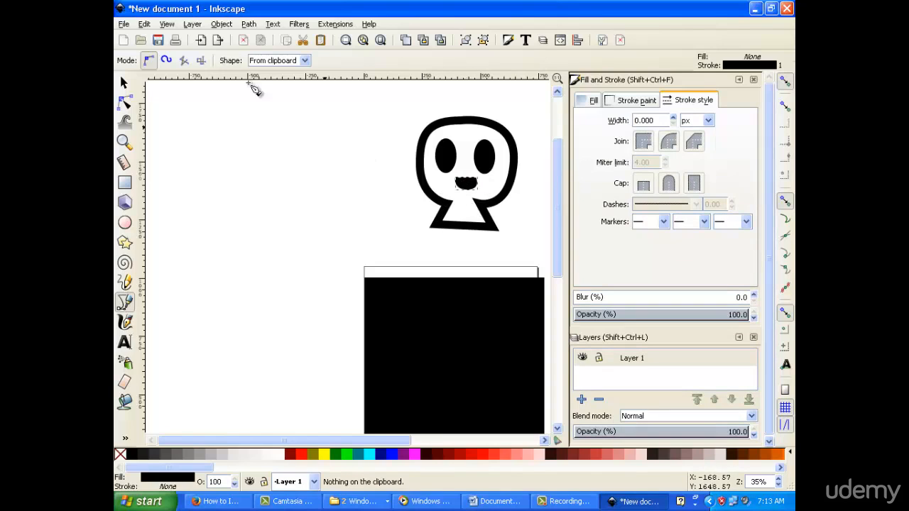
left_click(124, 83)
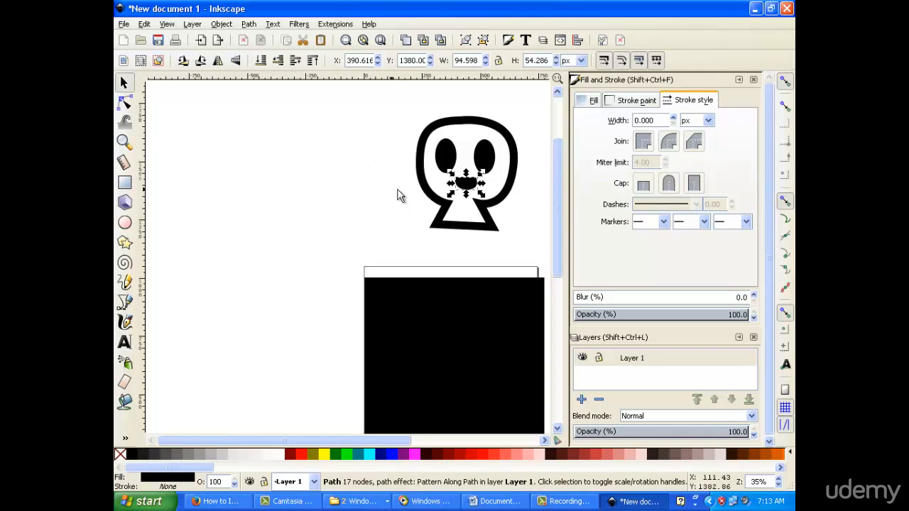
- Nudge the mouth left and up to X 384.616 px, Y 1388 px so it sits centred under the eyes
key("Left")
key("Left")
key("Left")
key("Left")
key("Up")
key("Up")
key("Up")
key("Up")
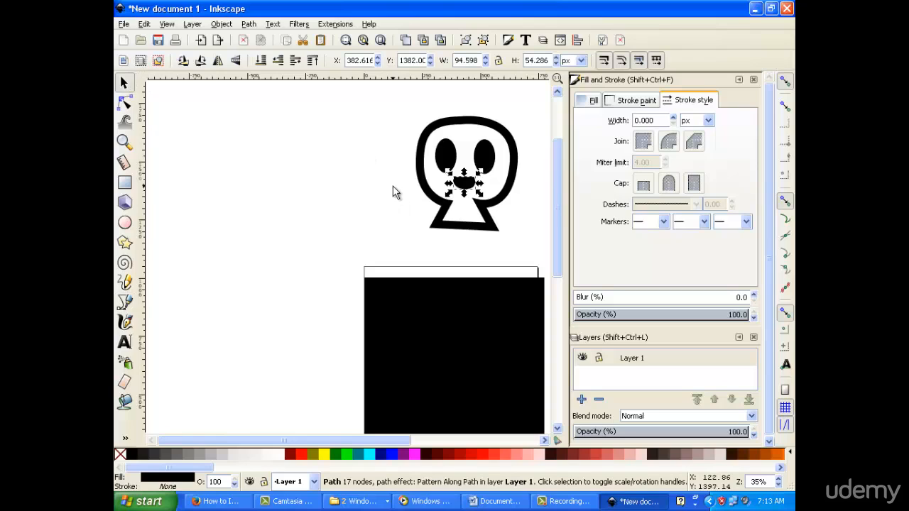
key("Right")
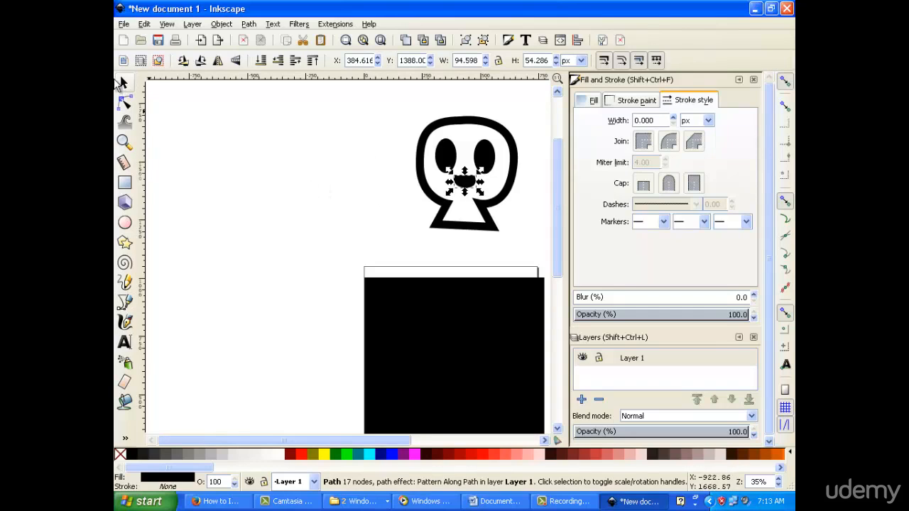
left_click(287, 184)
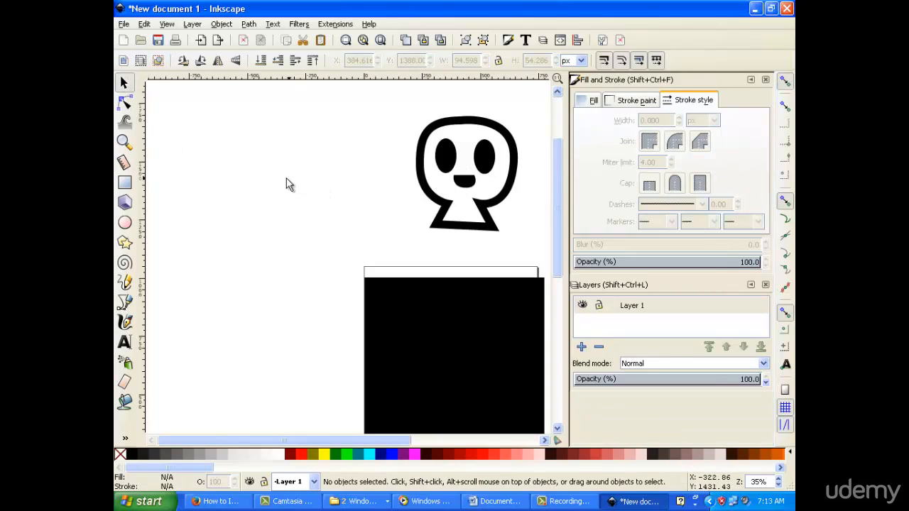
- Draw upright white ellipses inside the black eyes, about 34 × 71 px in the left eye and 29 × 66 px in the right
left_click(126, 202)
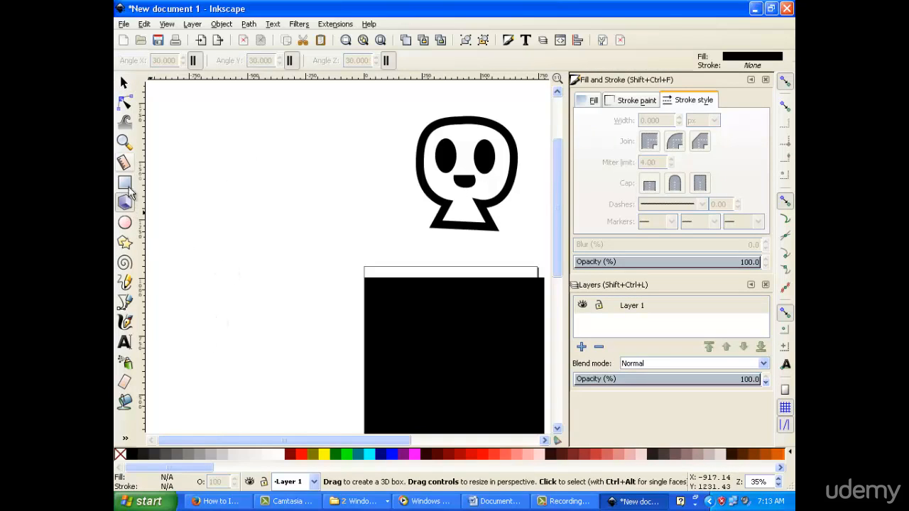
left_click(124, 223)
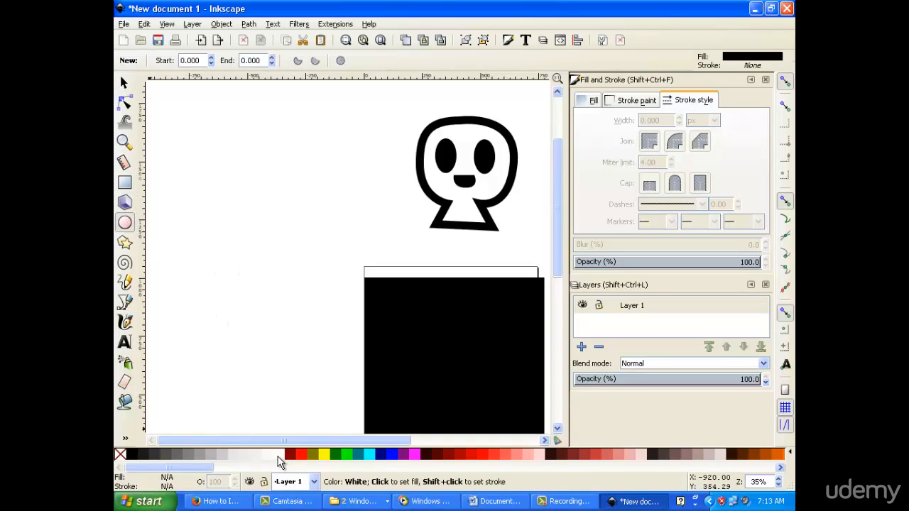
left_click(279, 462)
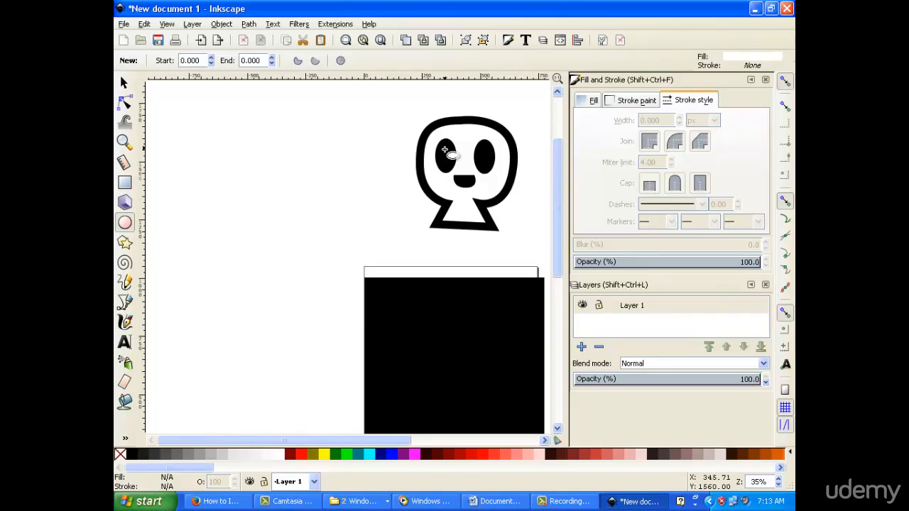
left_click_drag(445, 149, 493, 167)
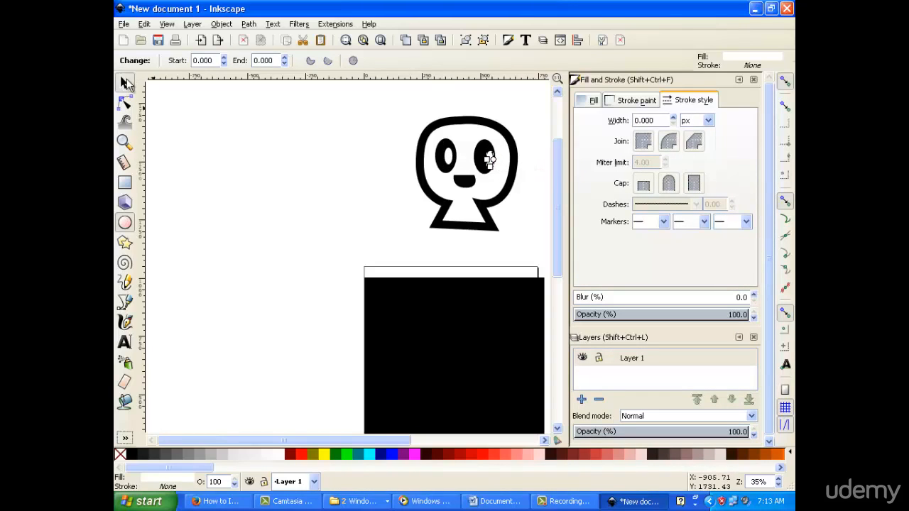
left_click(126, 83)
left_click(271, 175)
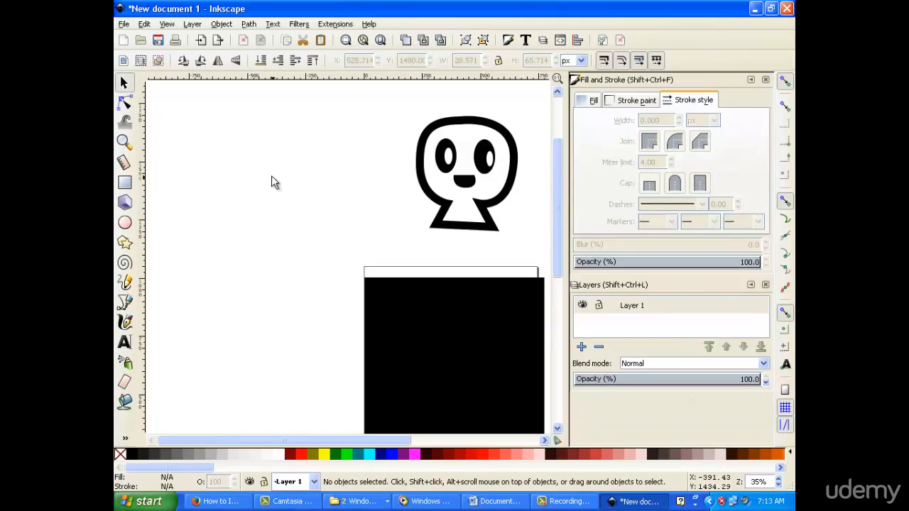
- Centre the white ellipses in the eyes, the right one at about X 500, Y 1486 px and the left at about X 342, Y 1487 px
left_click(488, 161)
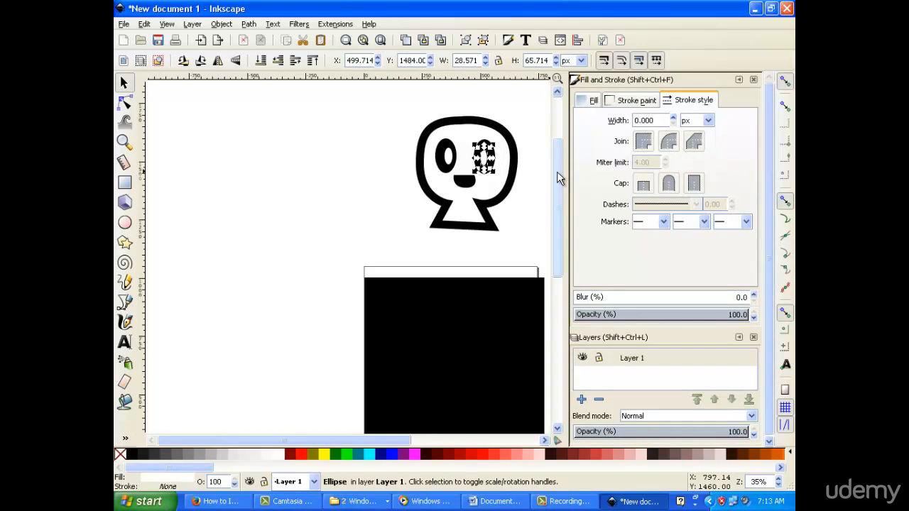
left_click(340, 237)
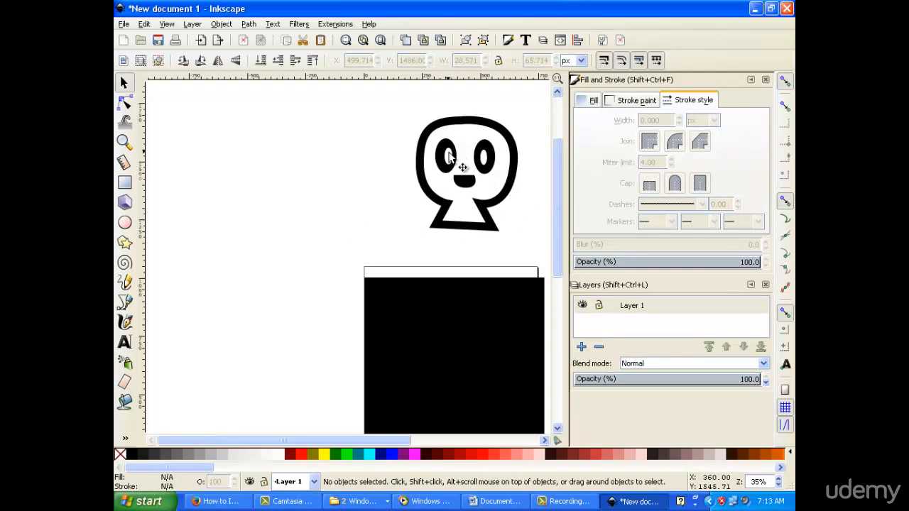
left_click(453, 162)
left_click(339, 221)
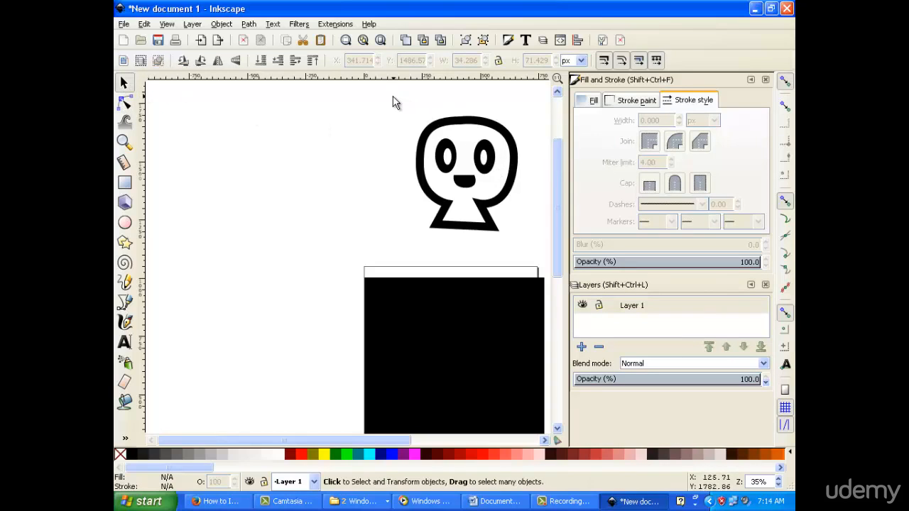
- Group all six skull objects and move the group left to about X -197 px, Y 1224 px
left_click_drag(392, 95, 529, 260)
right_click(455, 183)
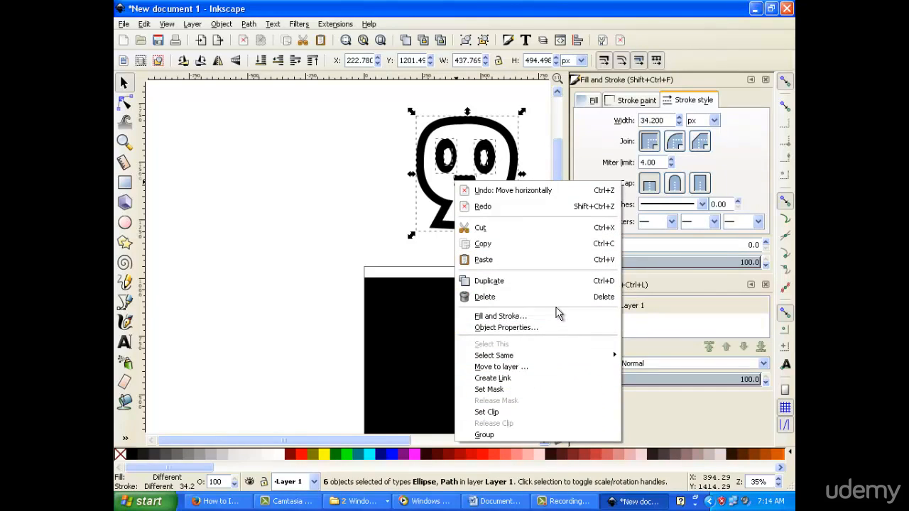
left_click(535, 434)
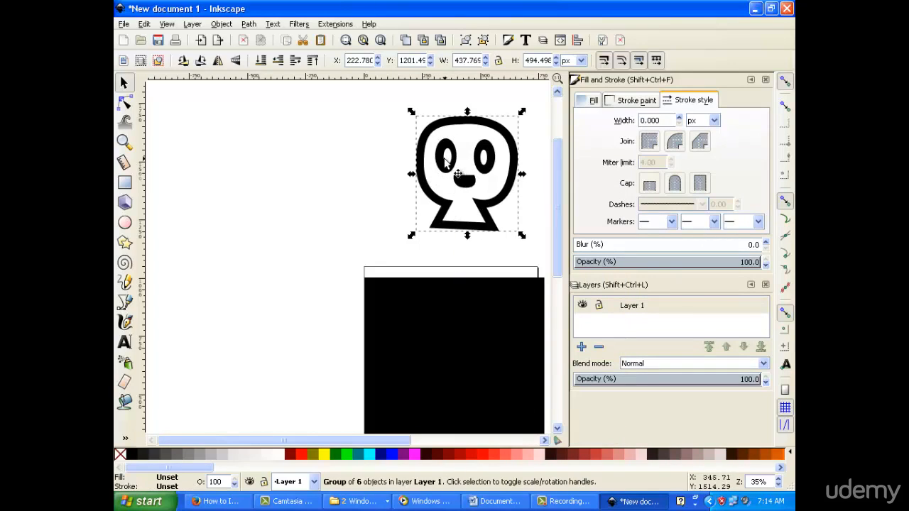
left_click_drag(445, 162, 347, 155)
- Duplicate the skull group and place the copy just right of the original at about X 254 px, Y 1221 px
right_click(346, 152)
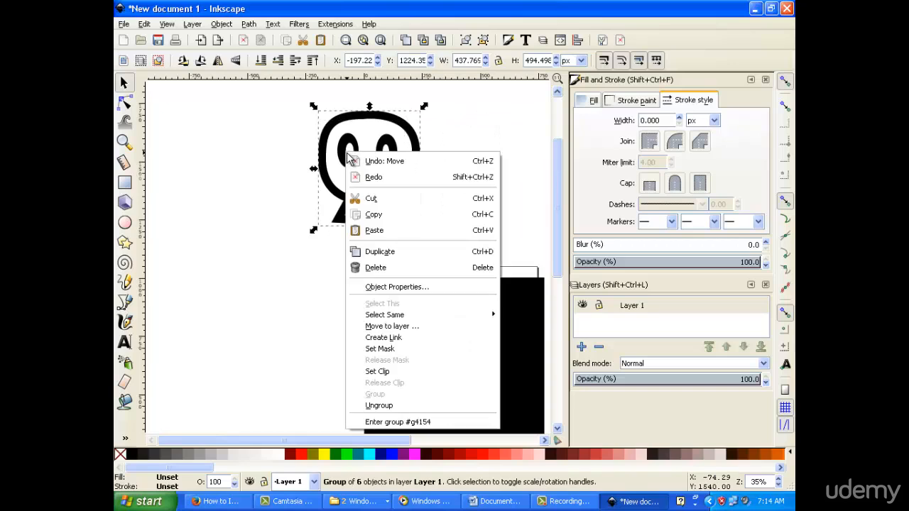
left_click(396, 259)
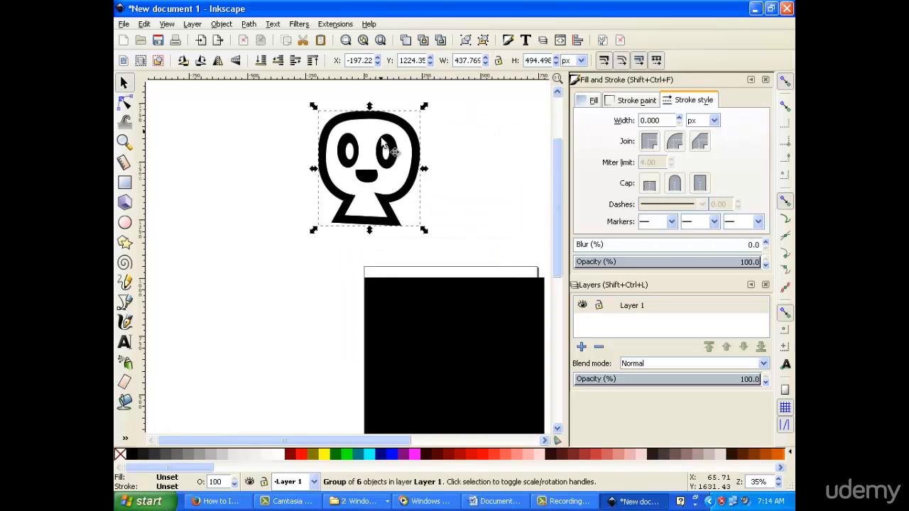
left_click_drag(385, 153, 494, 156)
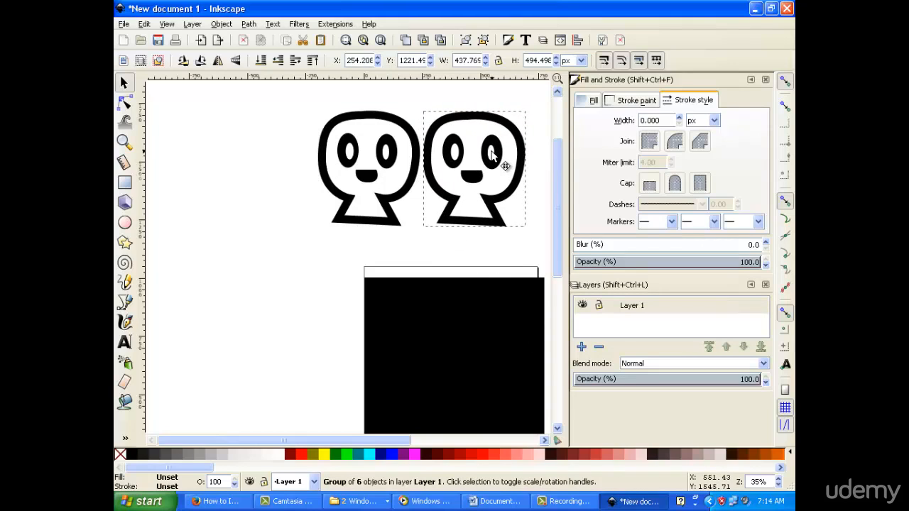
- Give the copied skull group a flat white fill (ffffffff)
left_click(593, 105)
left_click(611, 124)
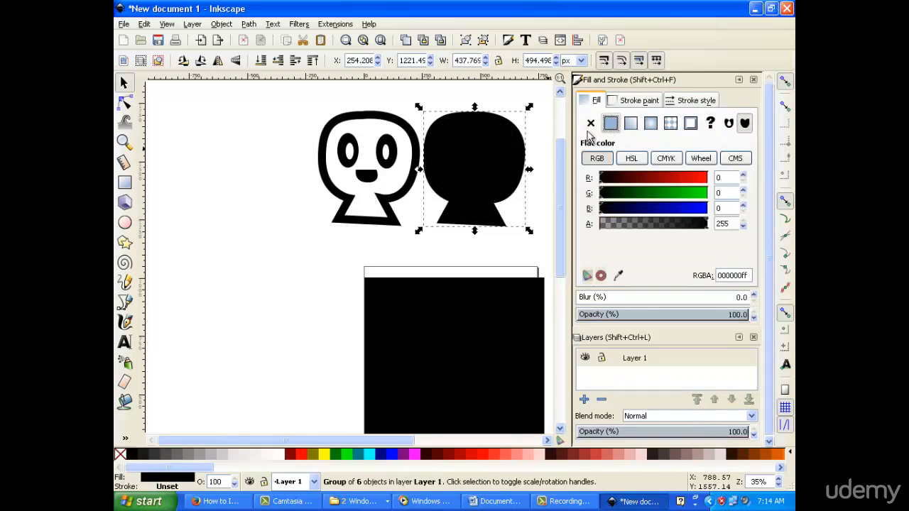
left_click(281, 461)
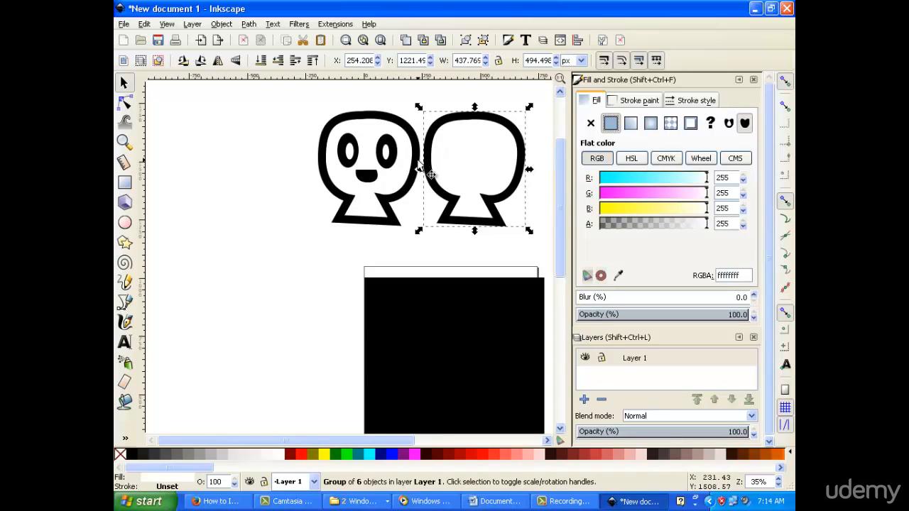
- Ungroup the original skull and move its pieces left and down to about X -449 px, Y 1113 px
left_click(361, 134)
right_click(355, 125)
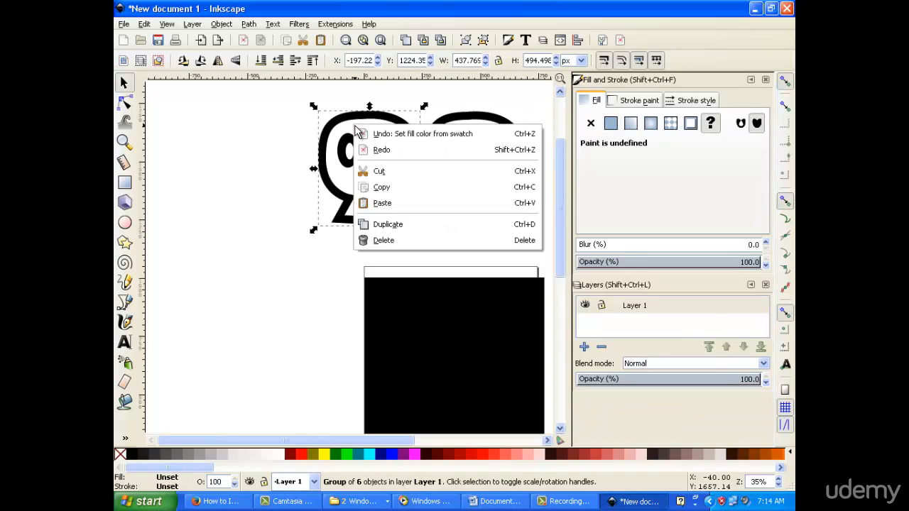
left_click(338, 142)
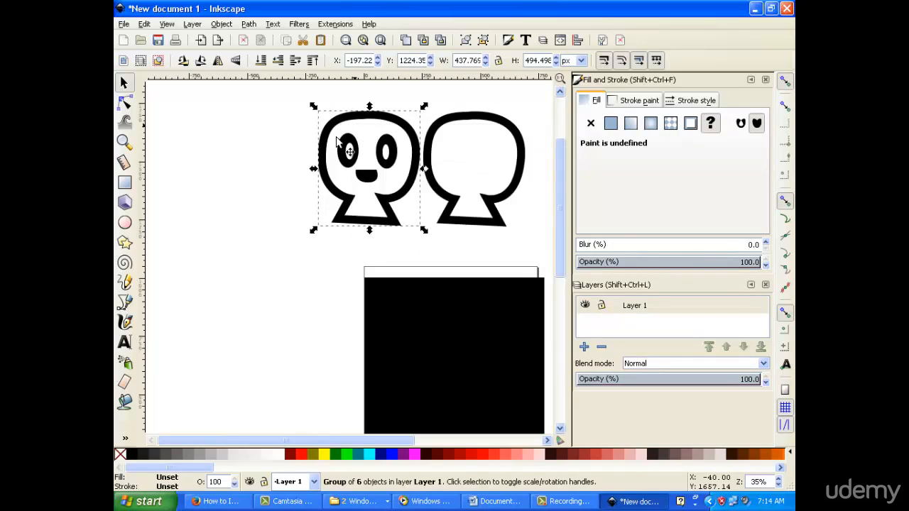
right_click(335, 144)
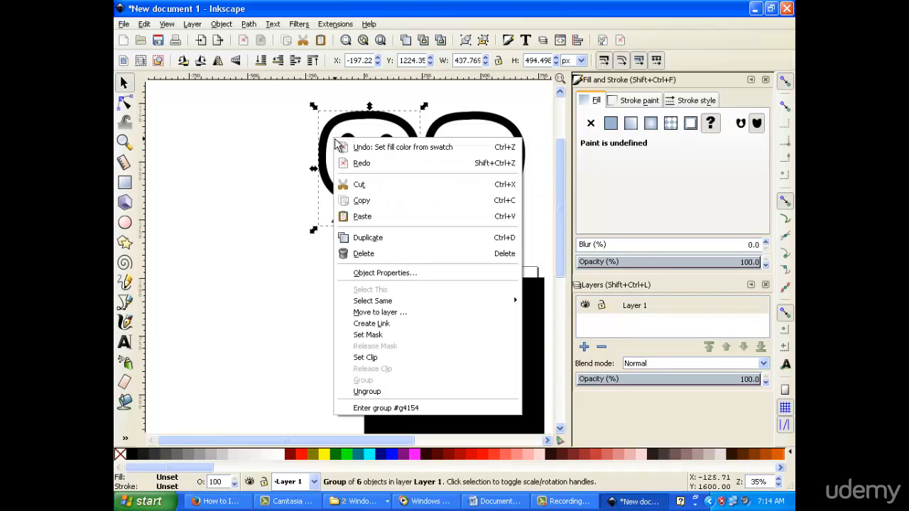
left_click(370, 392)
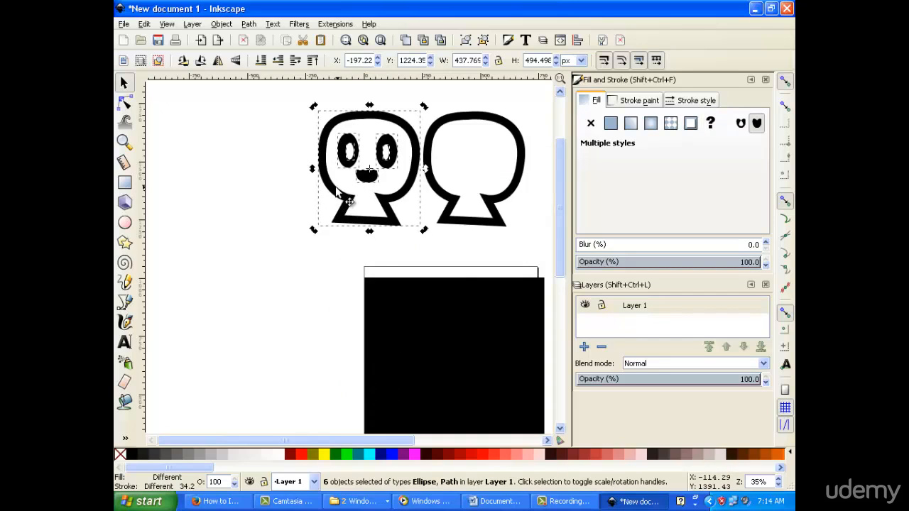
left_click_drag(350, 201, 292, 228)
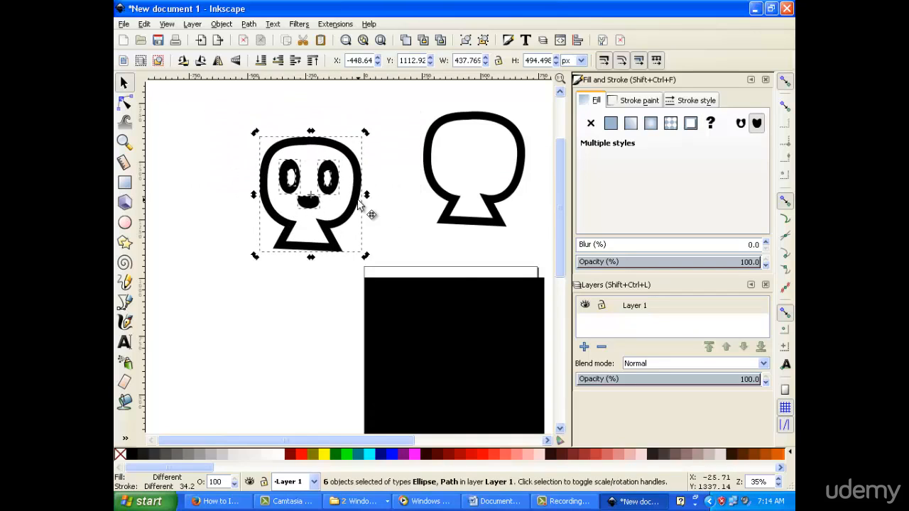
- Separate the original skull's outline from its face by moving the outline up and to the left
left_click(409, 212)
left_click(330, 183)
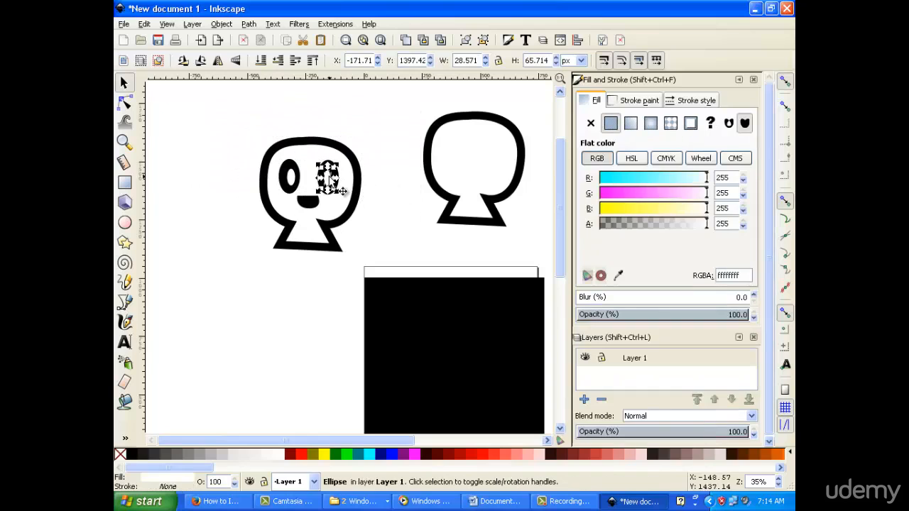
left_click(344, 176)
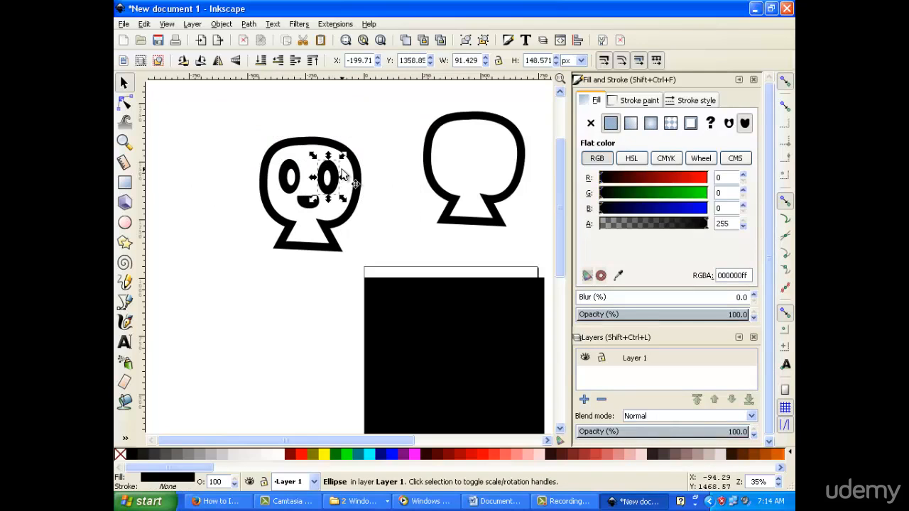
left_click(383, 166)
left_click_drag(357, 183, 249, 83)
- Group the five eye and mouth objects and move the group to about X -169 px, Y 1502 px, near the white skull copy
left_click_drag(368, 130, 270, 238)
right_click(297, 190)
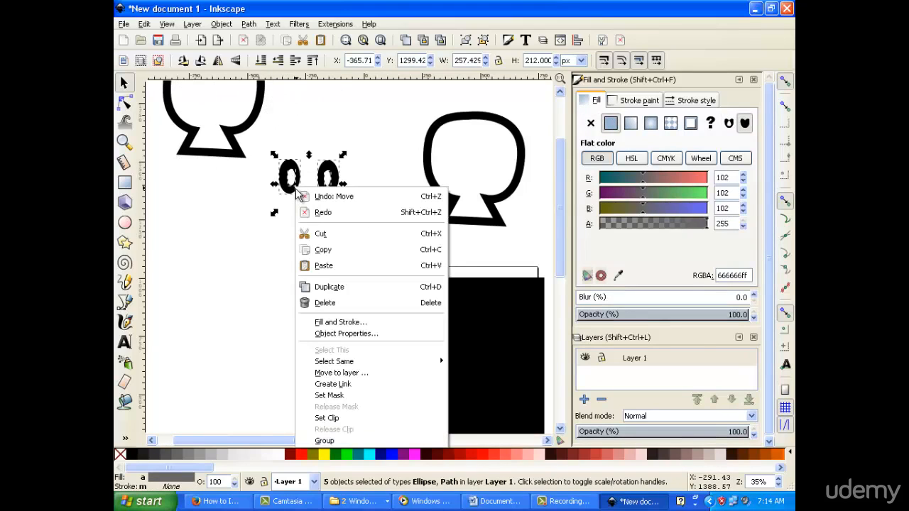
left_click(366, 440)
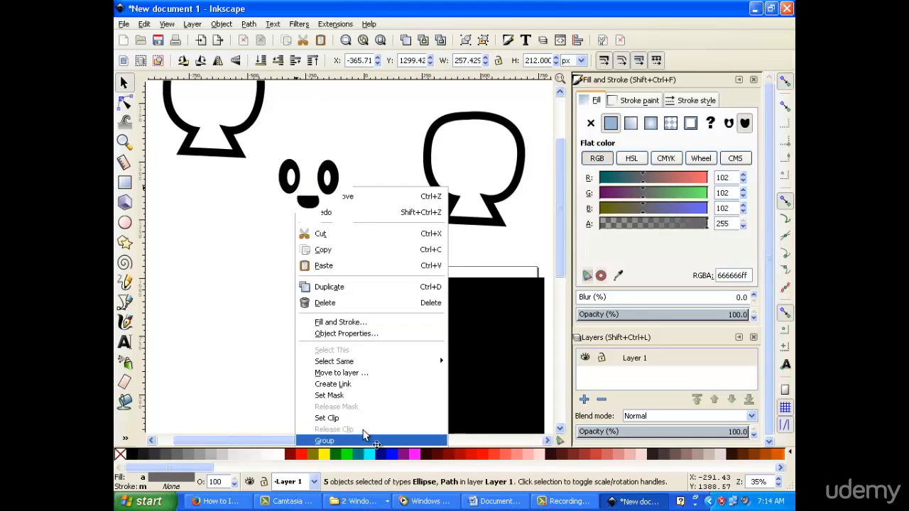
mouse_move(324, 197)
left_mouse_down()
mouse_move(436, 189)
mouse_move(481, 168)
mouse_move(442, 152)
mouse_move(439, 140)
mouse_move(348, 132)
left_mouse_up()
- Add a new layer named Layer 2 above the current layer
left_click(493, 143)
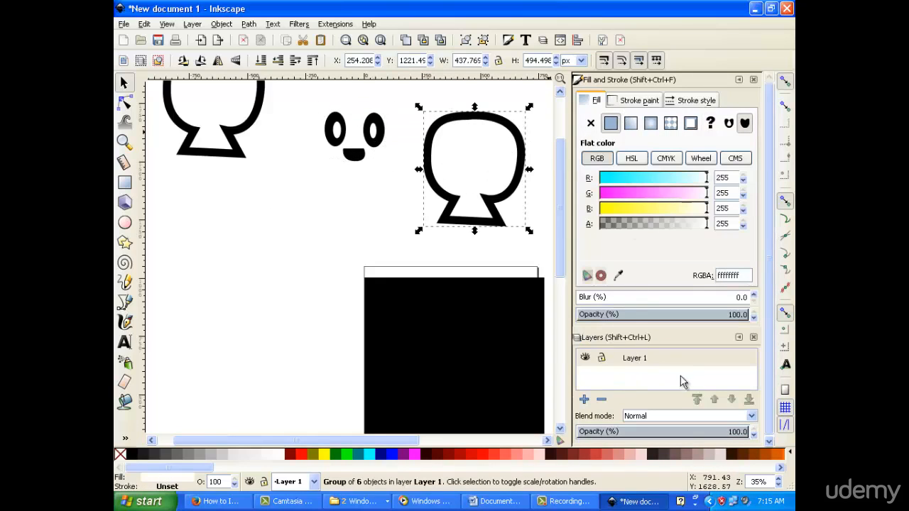
left_click(583, 401)
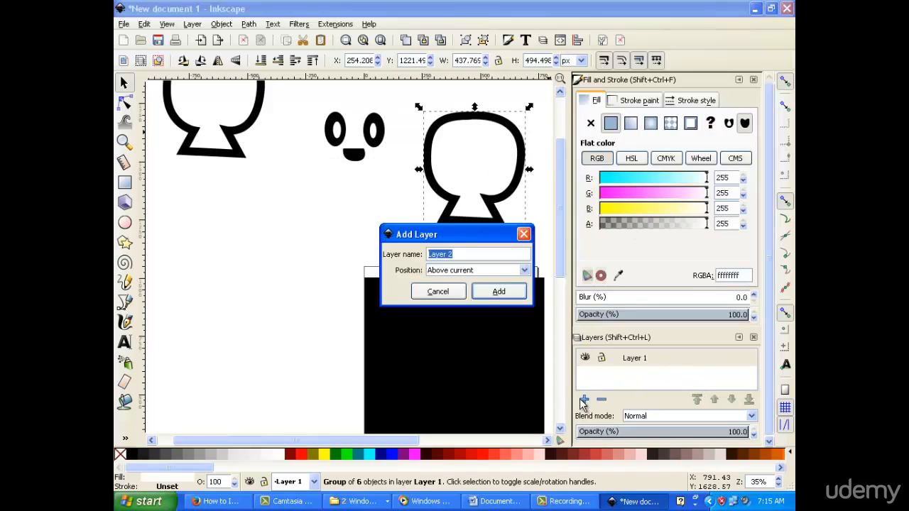
left_click(499, 292)
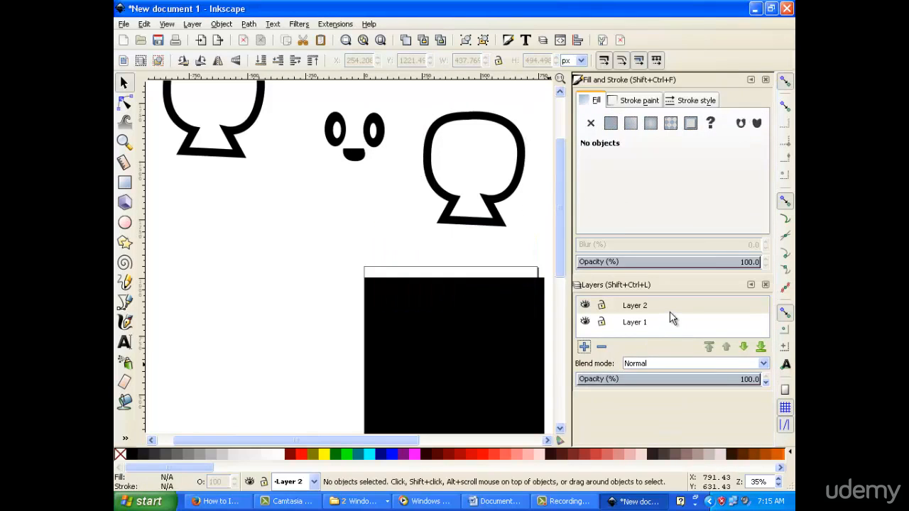
- Assign the white-filled skull copy to Layer 1
left_click(501, 209)
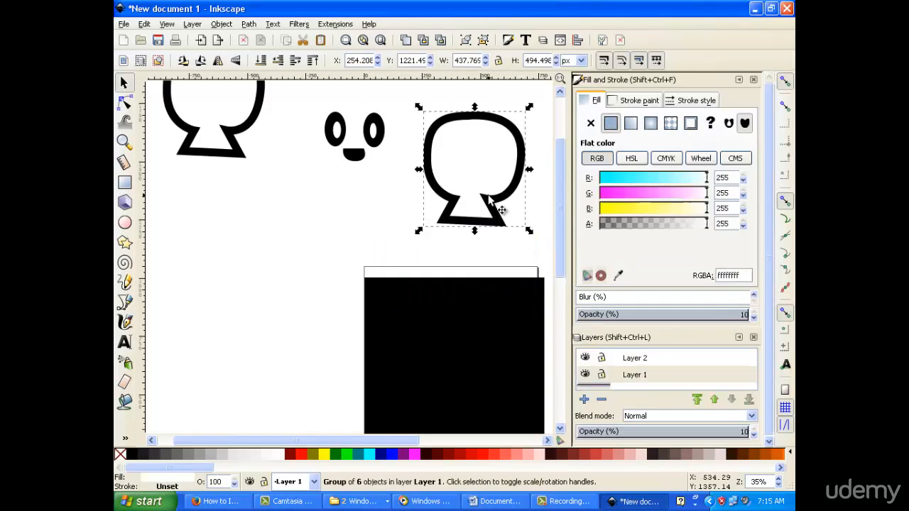
right_click(490, 199)
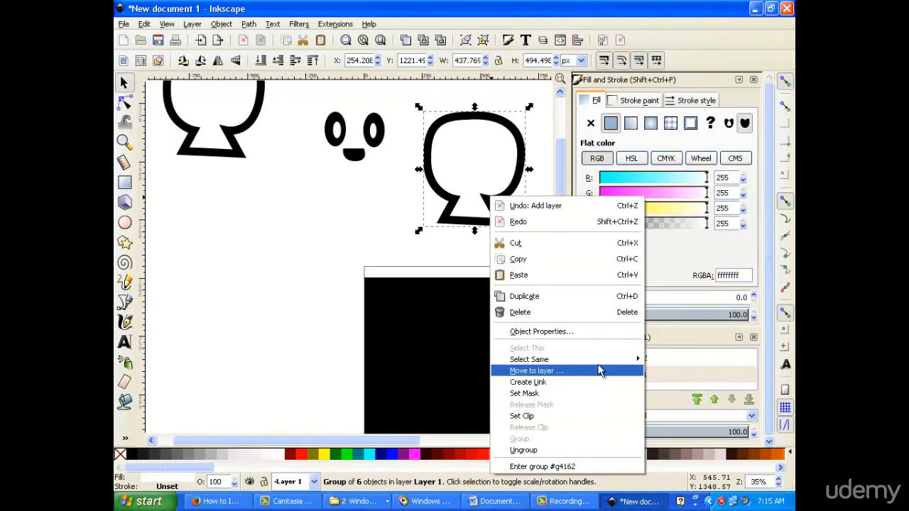
mouse_move(596, 362)
left_click(605, 377)
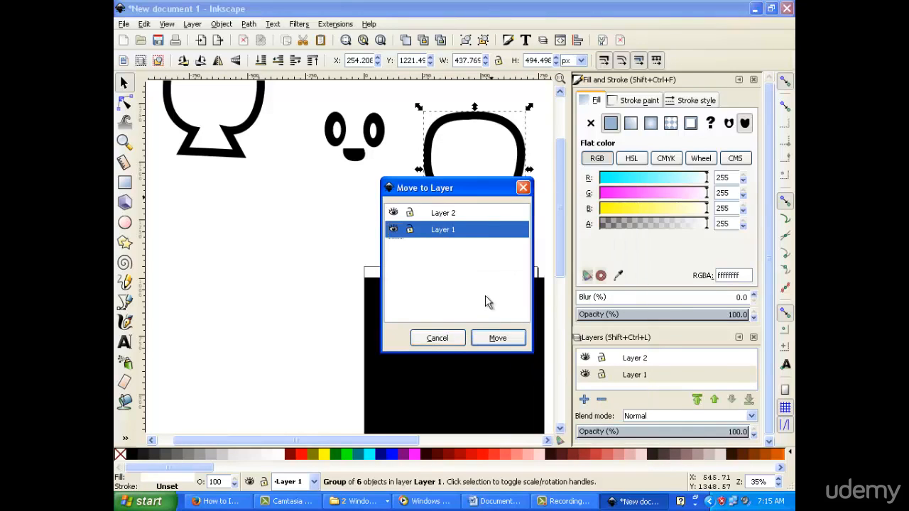
left_click(499, 339)
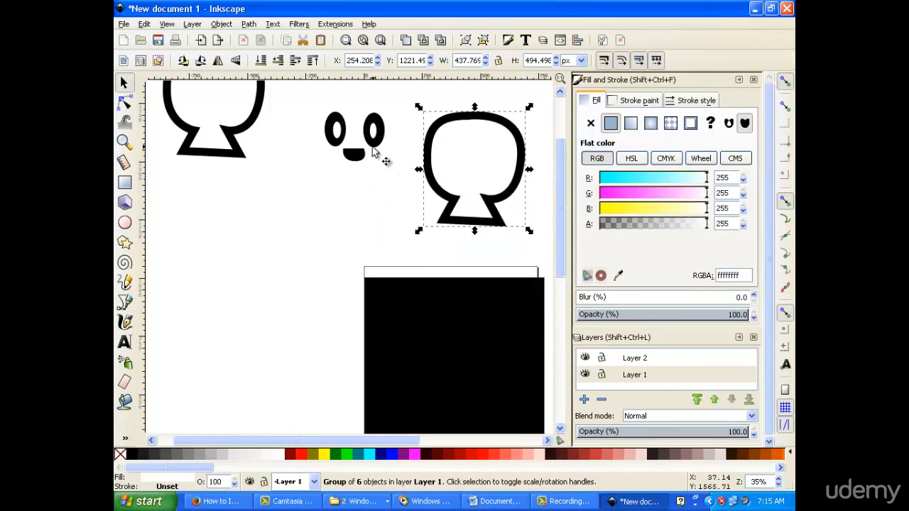
- Move the grouped eyes and mouth to Layer 2
left_click(377, 146)
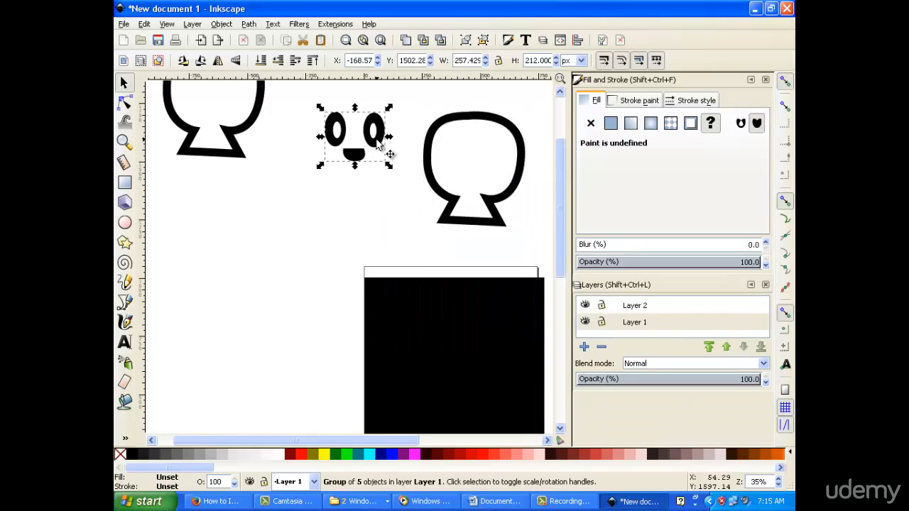
right_click(376, 139)
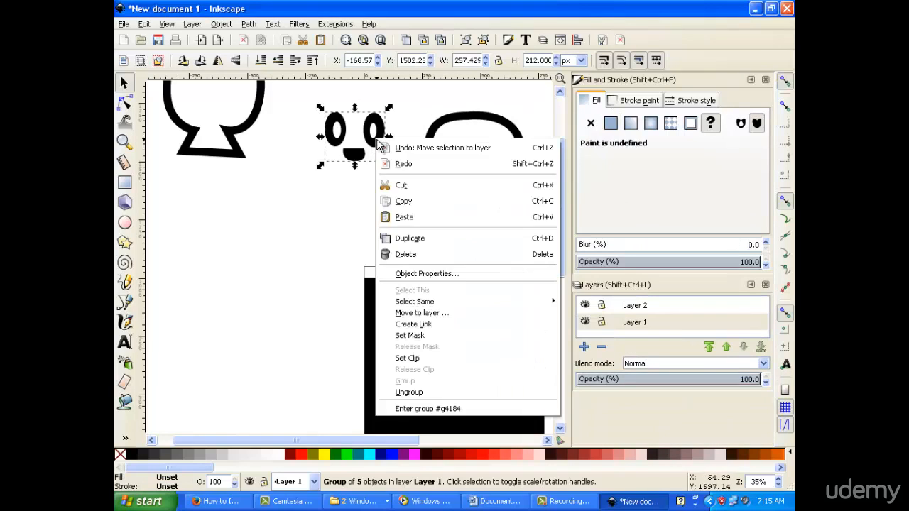
left_click(462, 314)
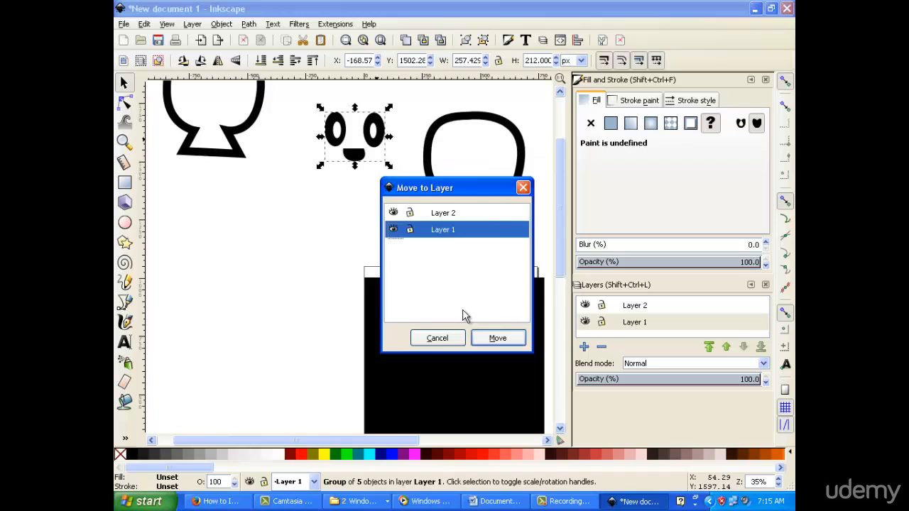
left_click(495, 213)
left_click(496, 338)
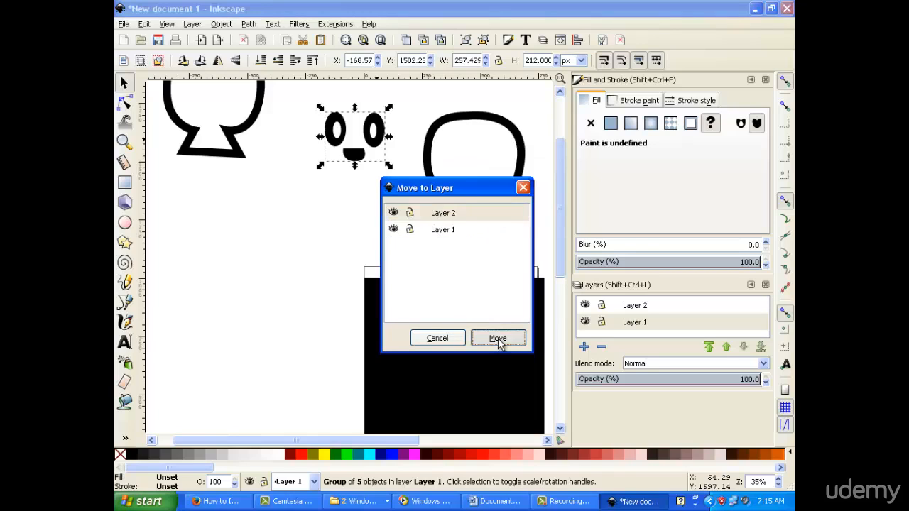
- Place the facial features inside the white-filled skull and group the face and skull together
left_click_drag(376, 147, 499, 169)
left_click(393, 115)
left_click_drag(403, 101, 536, 250)
right_click(468, 175)
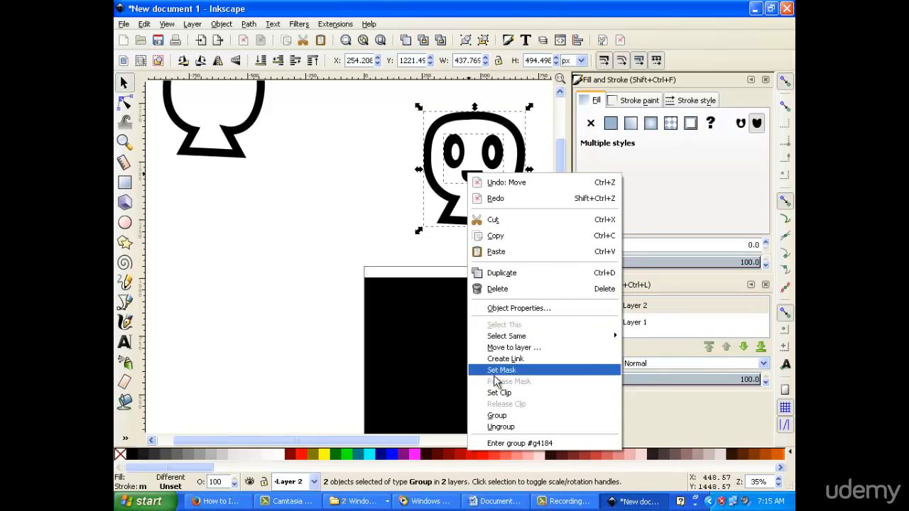
left_click(500, 416)
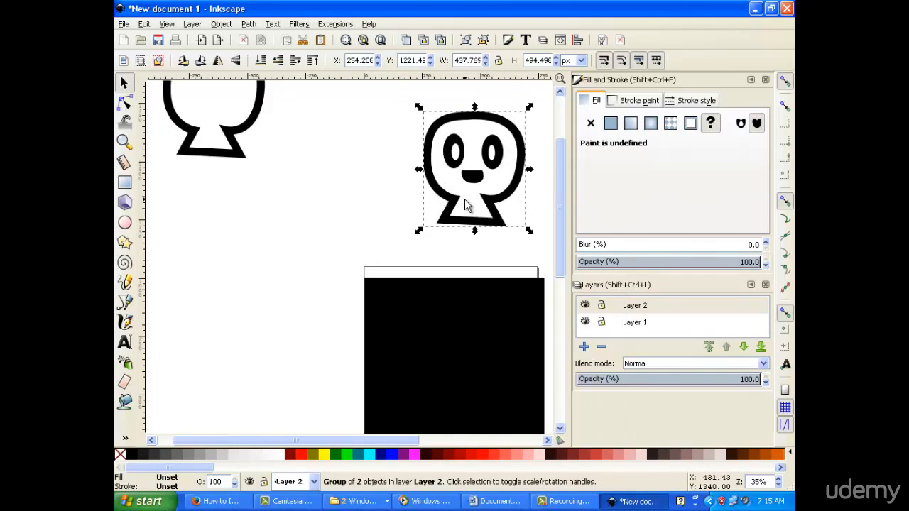
- Duplicate the grouped skull and place the copy just to its left, at about X -223 px, Y 1227 px
right_click(465, 206)
left_click(497, 297)
left_click_drag(453, 200, 352, 201)
- Move both complete skulls together up the canvas to about X -214 px, Y 1419 px
scroll(398, 235, "up", 3)
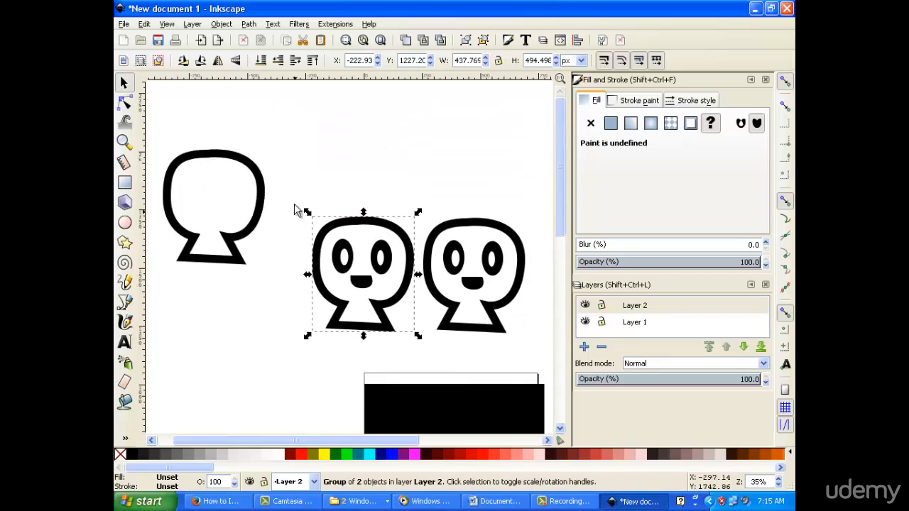
left_click_drag(300, 192, 526, 366)
left_click_drag(489, 390, 475, 252)
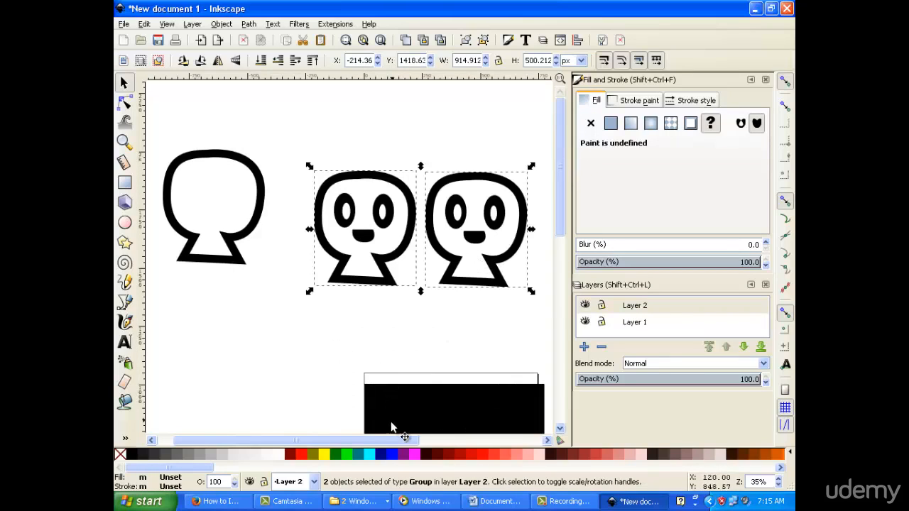
- Duplicate the pair of skulls and place the copies to the right at about X 728 px, forming a row of four
left_click_drag(398, 440, 475, 440)
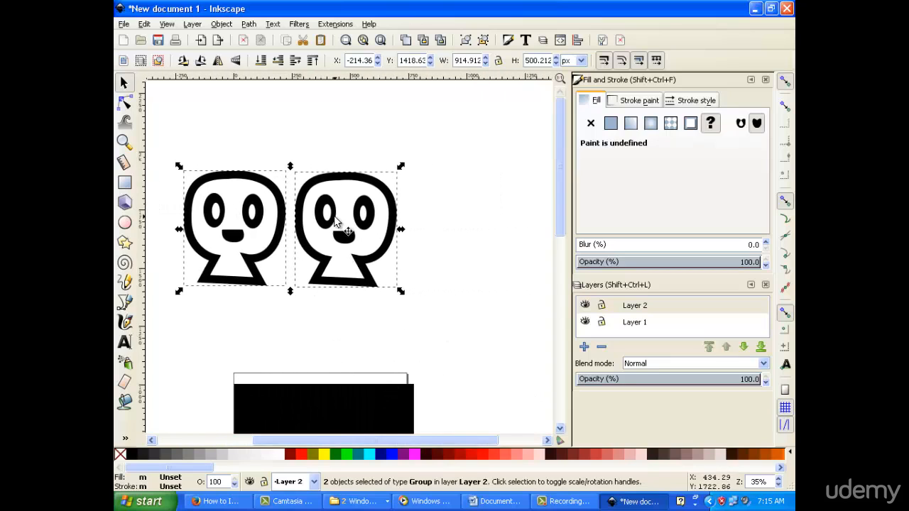
right_click(357, 235)
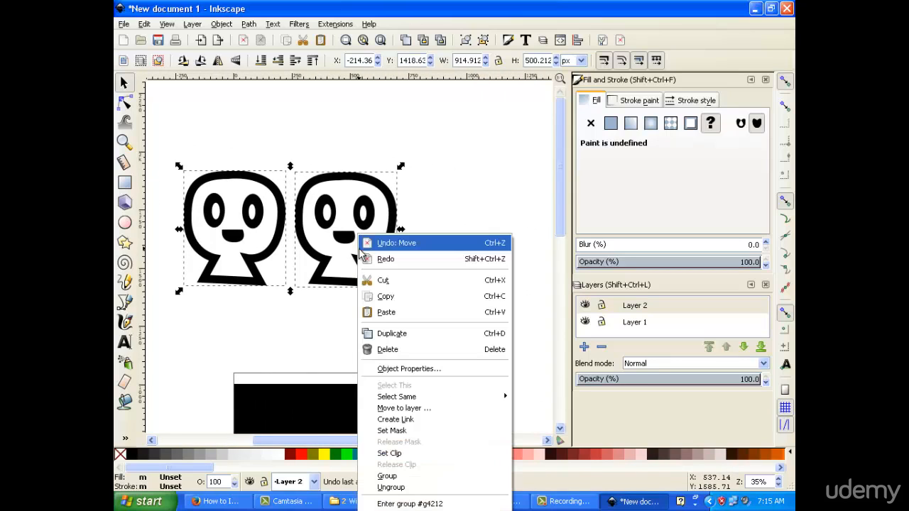
left_click(318, 246)
key("minus")
key("minus")
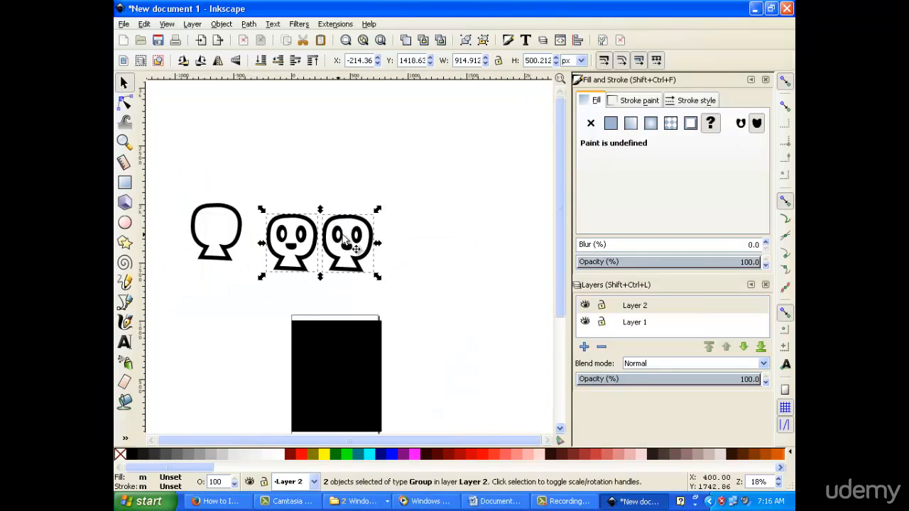
right_click(341, 236)
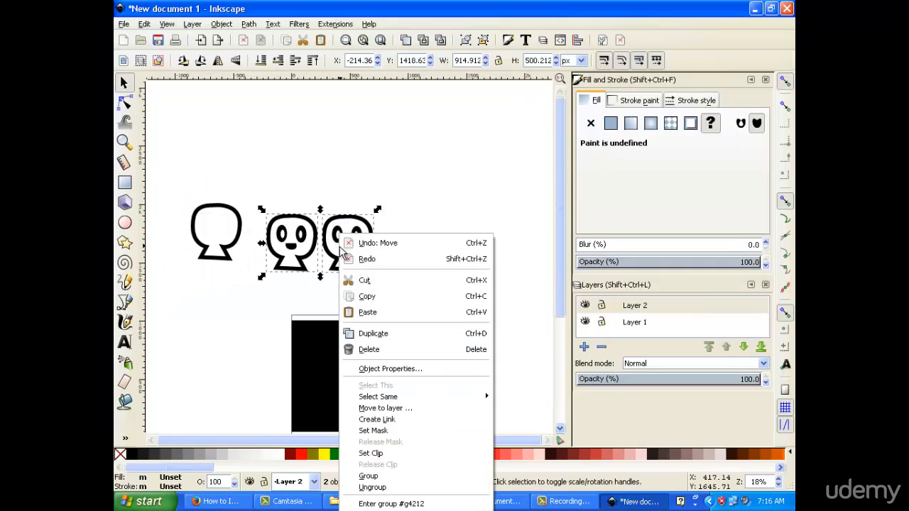
left_click(391, 333)
left_click_drag(335, 259, 462, 257)
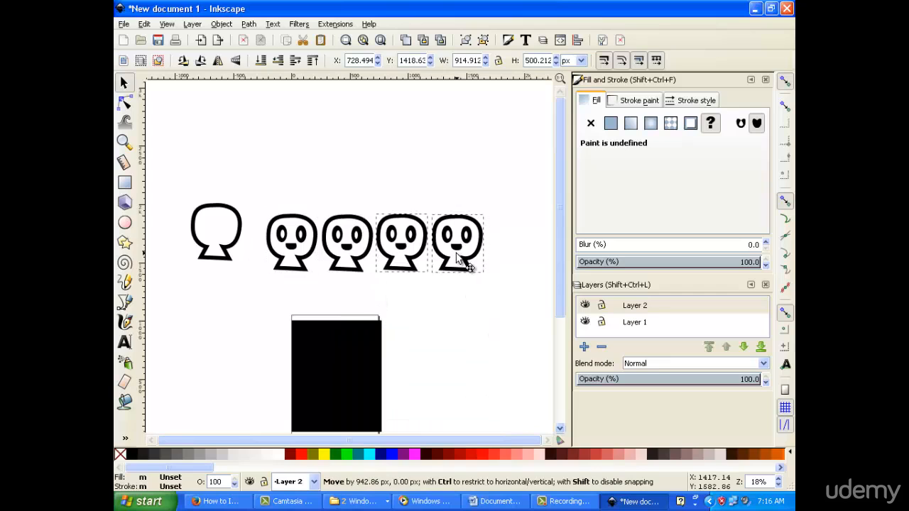
- Group the four skulls and shrink the group proportionally to about 1041 by 283 px
left_click(497, 213)
left_click_drag(516, 178, 266, 295)
right_click(349, 235)
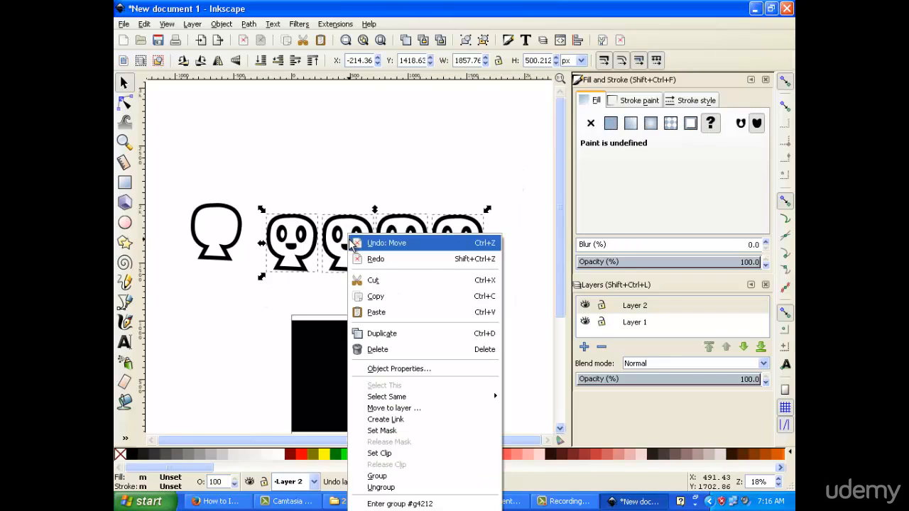
left_click(377, 476)
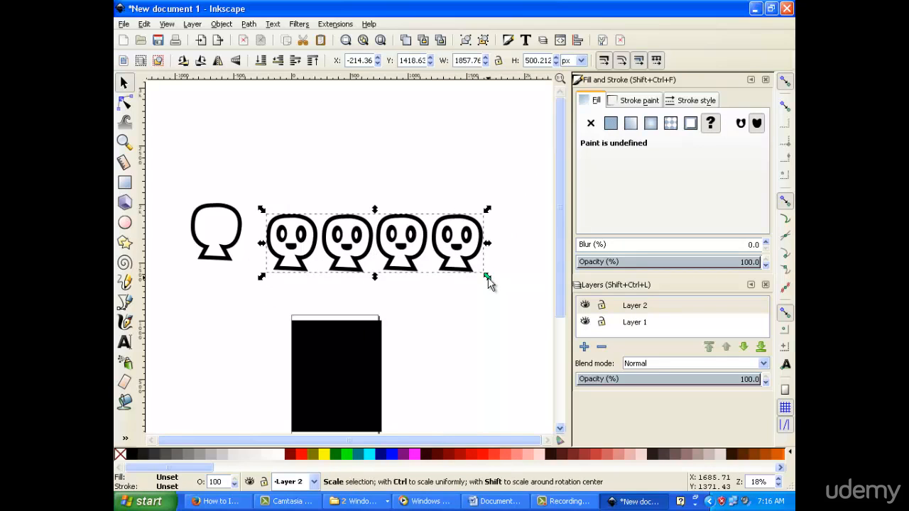
left_click_drag(487, 279, 388, 253)
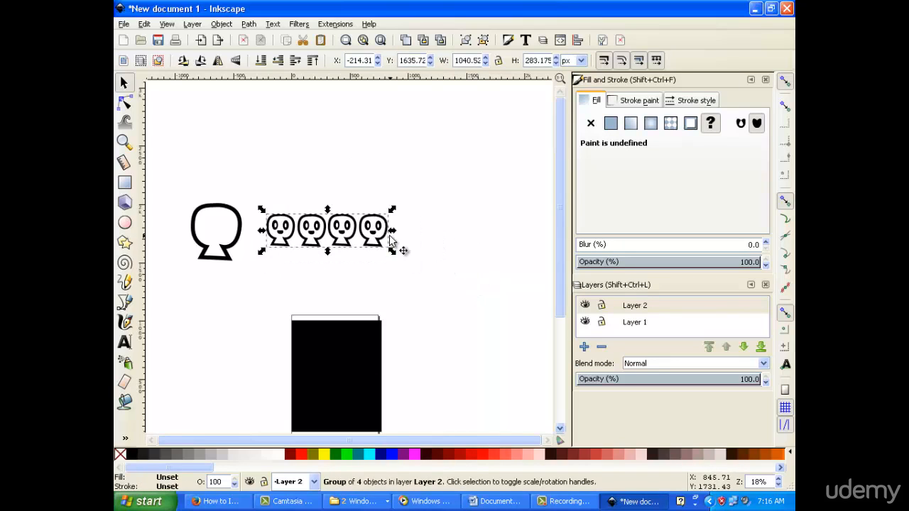
- Move the row of four skulls down to the black rectangle's upper edge, at about X 129 px, Y 999 px
scroll(390, 240, "down", 6)
scroll(387, 236, "up", 6)
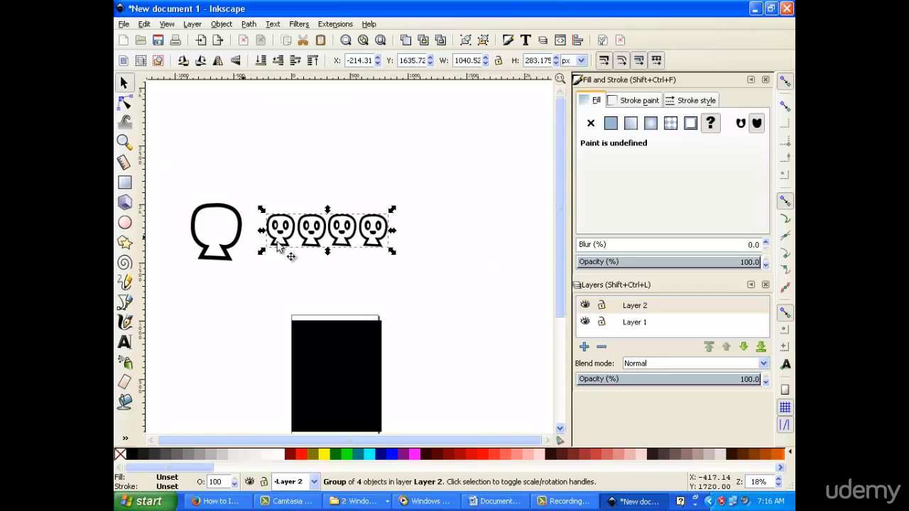
key("plus")
key("plus")
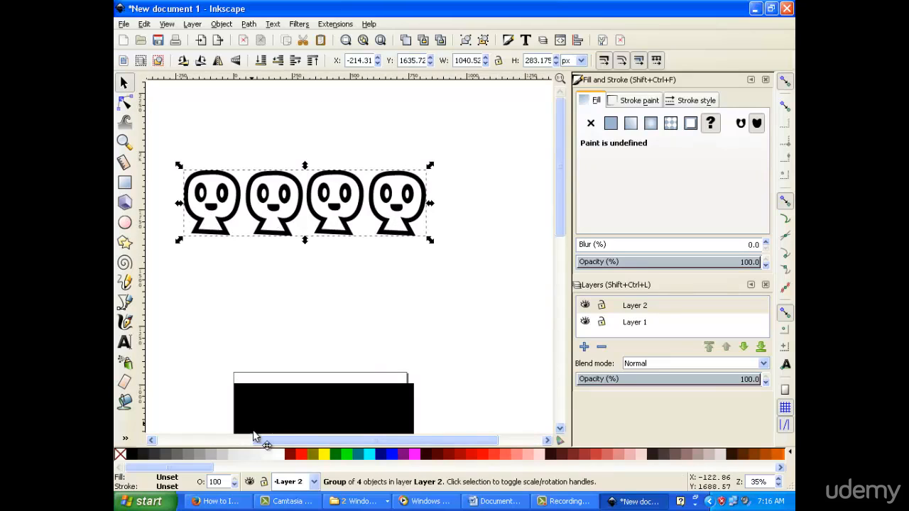
left_click_drag(254, 436, 270, 334)
left_click_drag(258, 398, 230, 426)
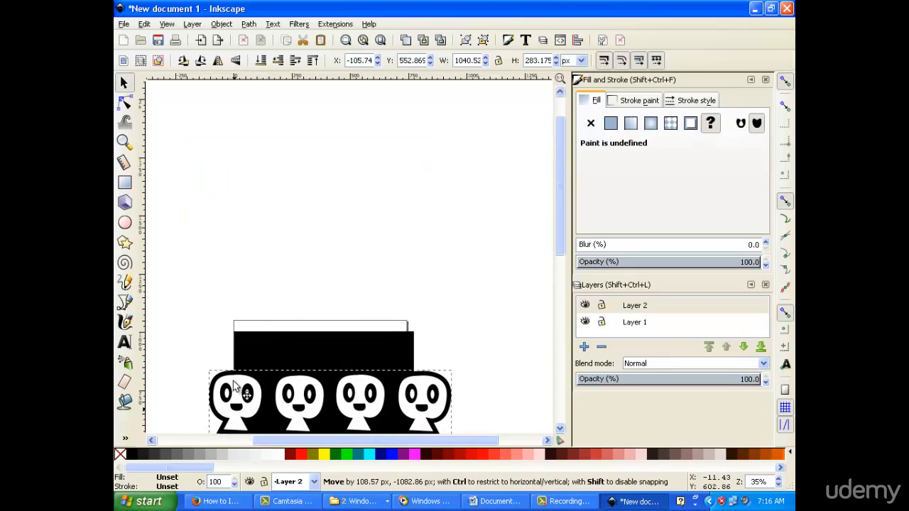
left_click_drag(234, 384, 309, 334)
left_click_drag(366, 455, 320, 506)
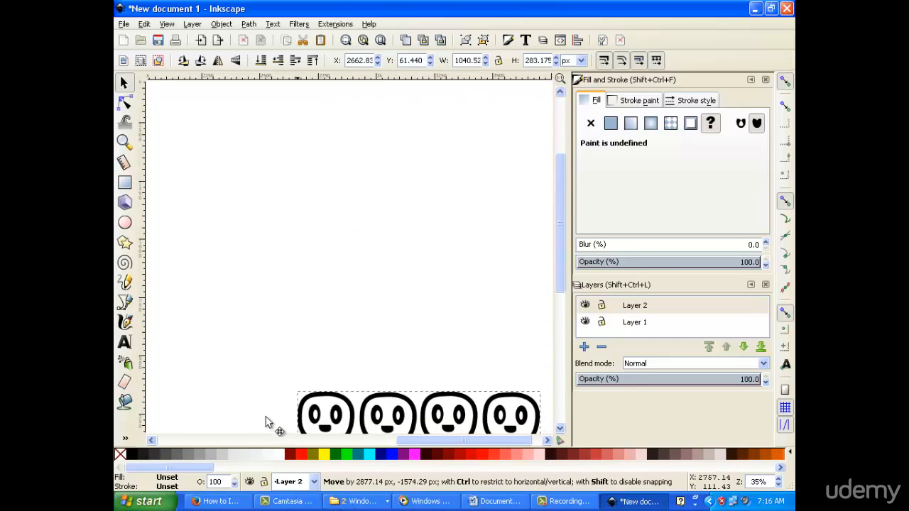
left_click_drag(265, 422, 199, 156)
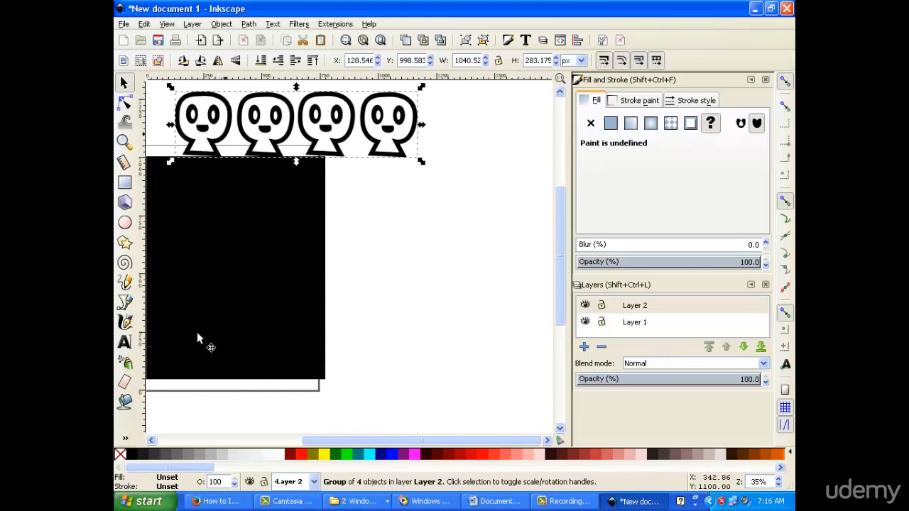
- Try cyan, light gray, red and green 008000 fills on the black background rectangle
left_click(219, 305)
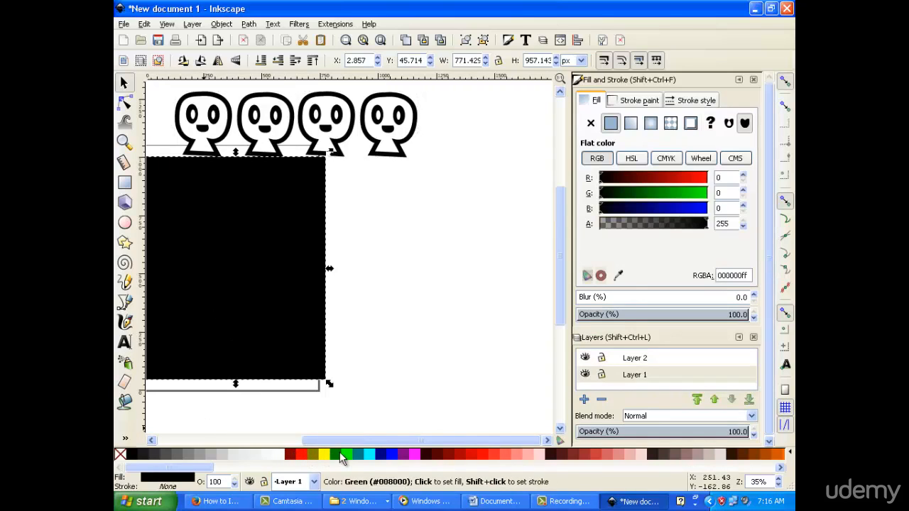
left_click(367, 453)
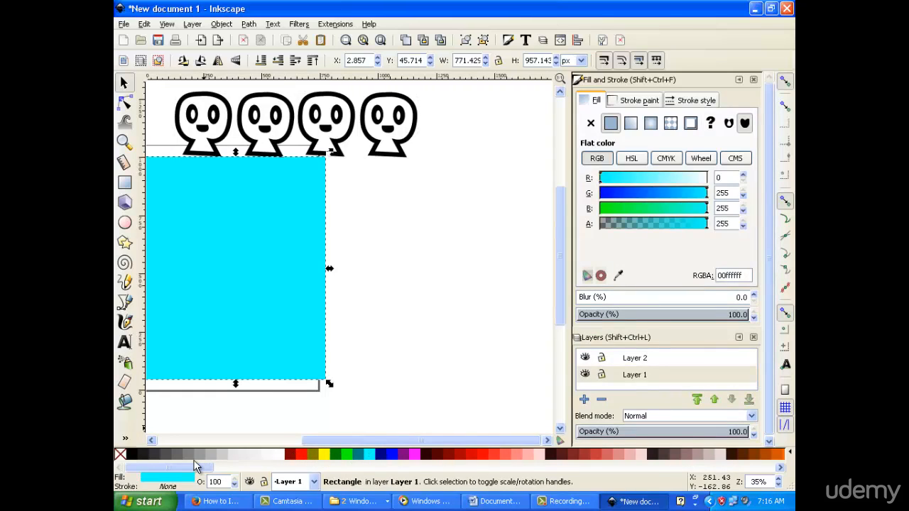
left_click(205, 454)
left_click(220, 454)
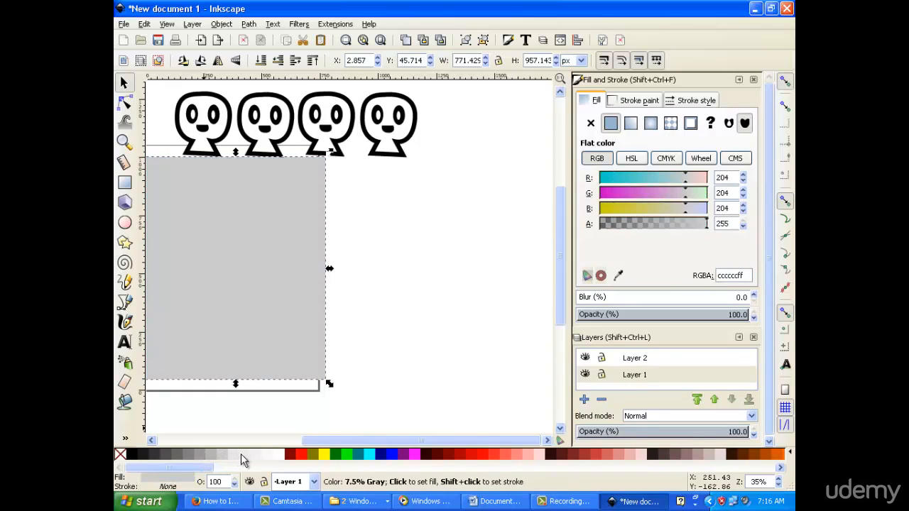
left_click(241, 454)
left_click(302, 454)
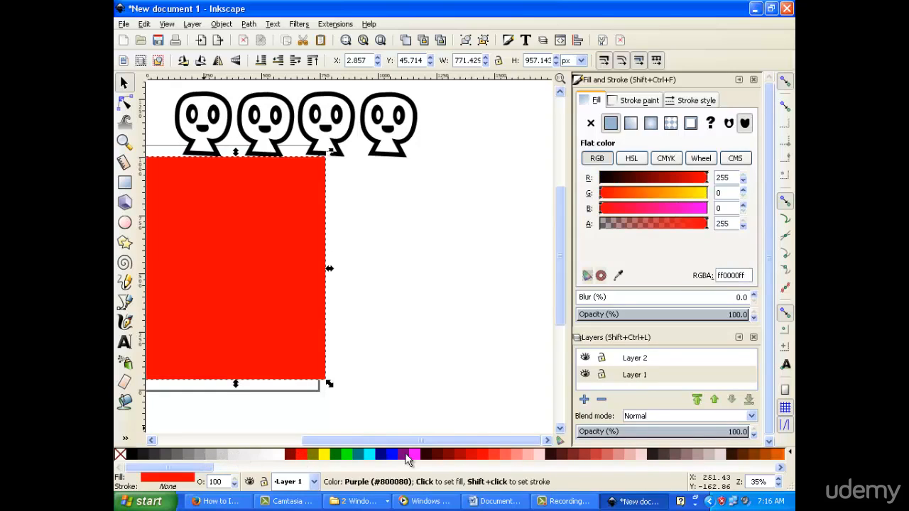
left_click(333, 453)
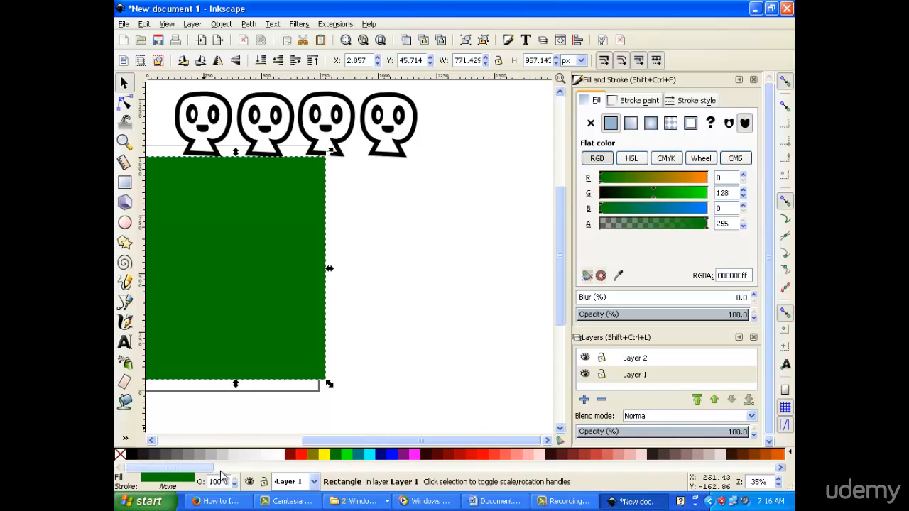
- Fill the background rectangle with olive green 668000 after trying a bright yellow-green
left_click_drag(209, 468, 342, 473)
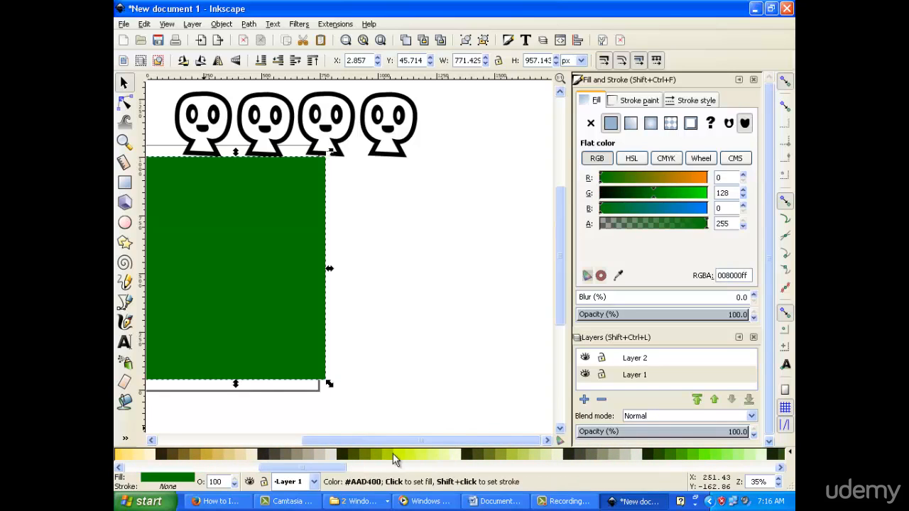
left_click(394, 456)
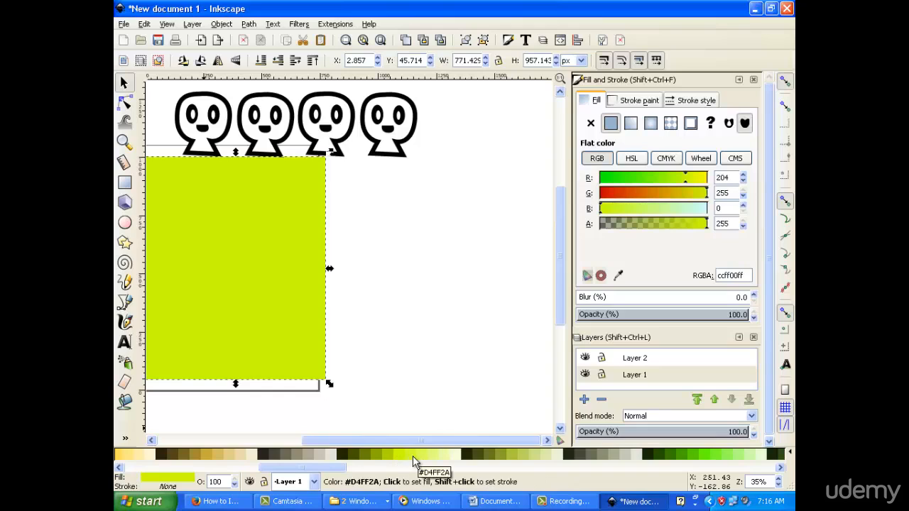
left_click(367, 455)
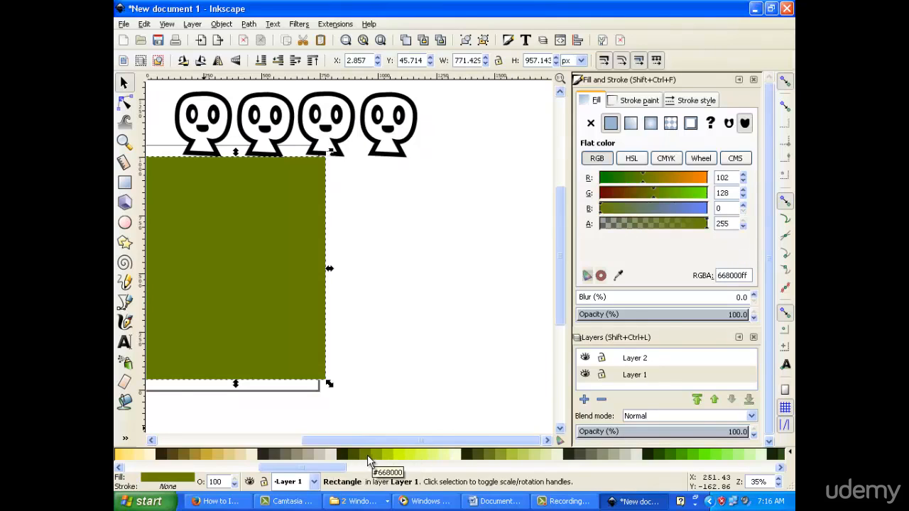
- Move the skull row onto the olive rectangle's upper part and shrink it to about 769 by 203 px to fit its width
left_click(196, 116)
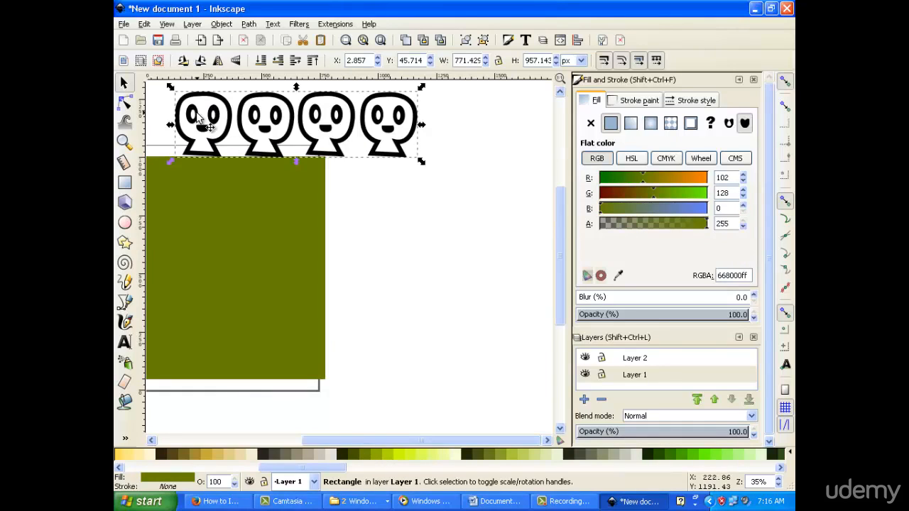
left_click_drag(196, 116, 276, 202)
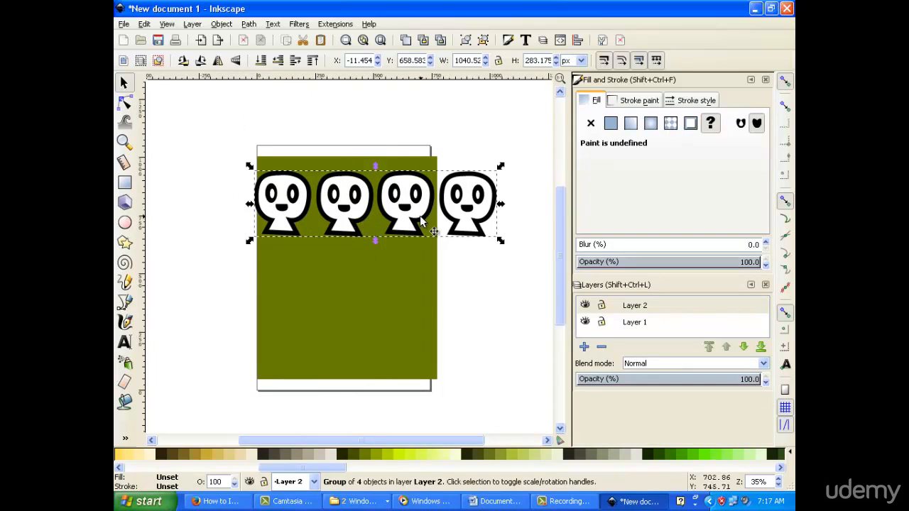
left_click_drag(497, 242, 413, 188)
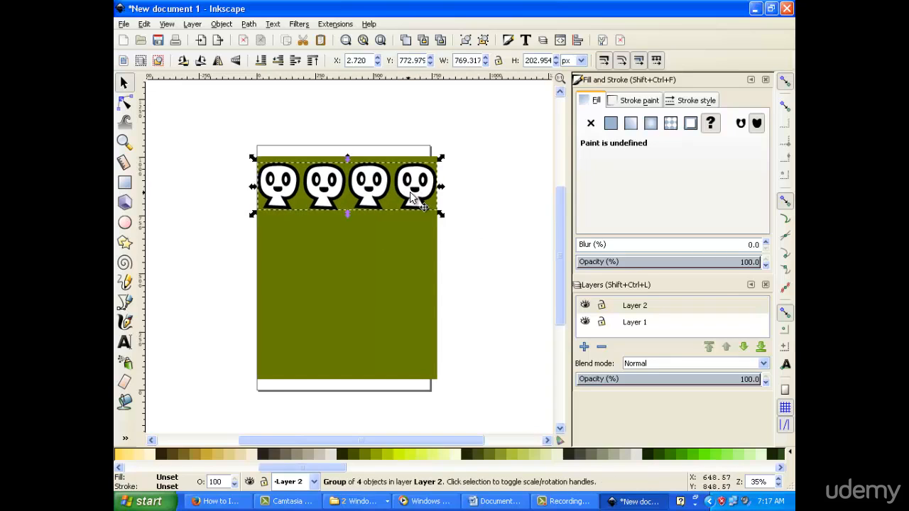
- Duplicate the row of four skulls and place the copy directly beneath it, at about X 0 px, Y 568 px
right_click(410, 191)
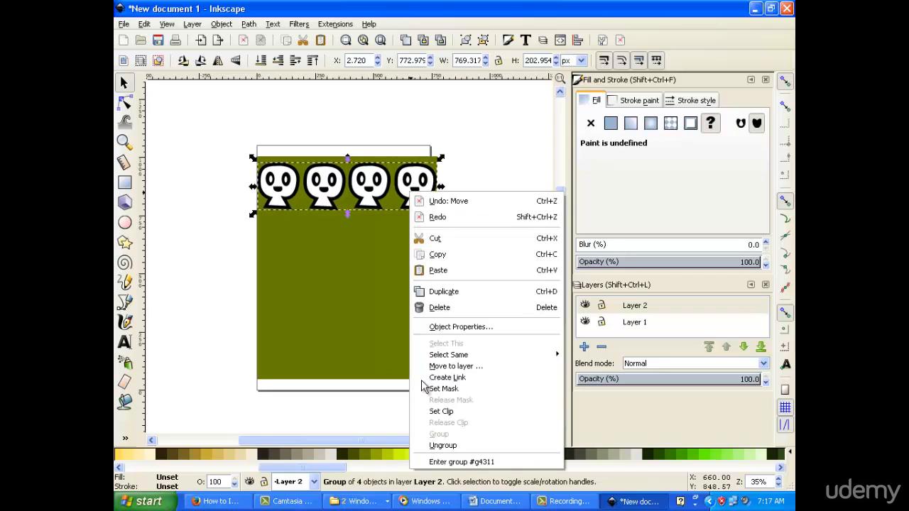
left_click(445, 292)
key("Down")
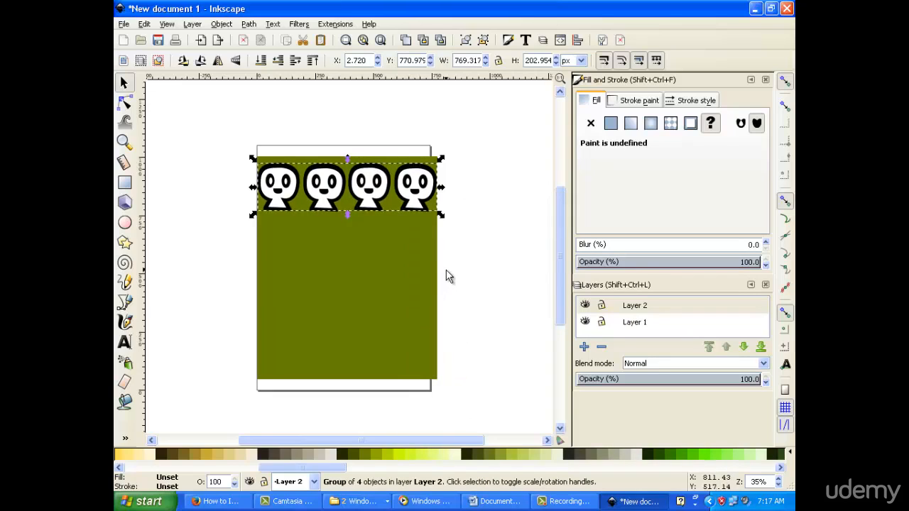
key("Down")
key("Down")
key("Down")
key("Down")
key("Down")
key("Down")
key("Down")
key("Down")
key("Down")
key("Down")
key("Down")
key("Down")
key("Down")
key("Down")
key("Down")
key("Down")
key("Down")
key("Down")
key("Down")
key("Down")
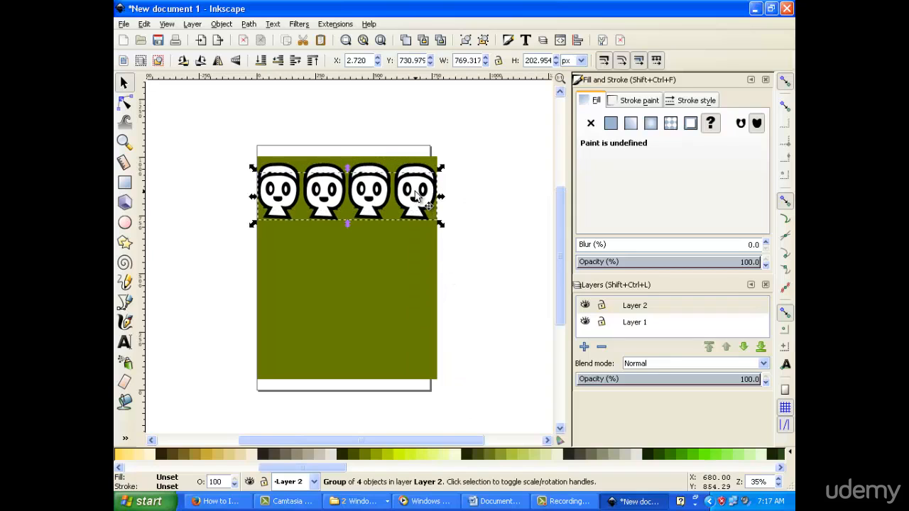
left_click_drag(411, 209, 412, 235)
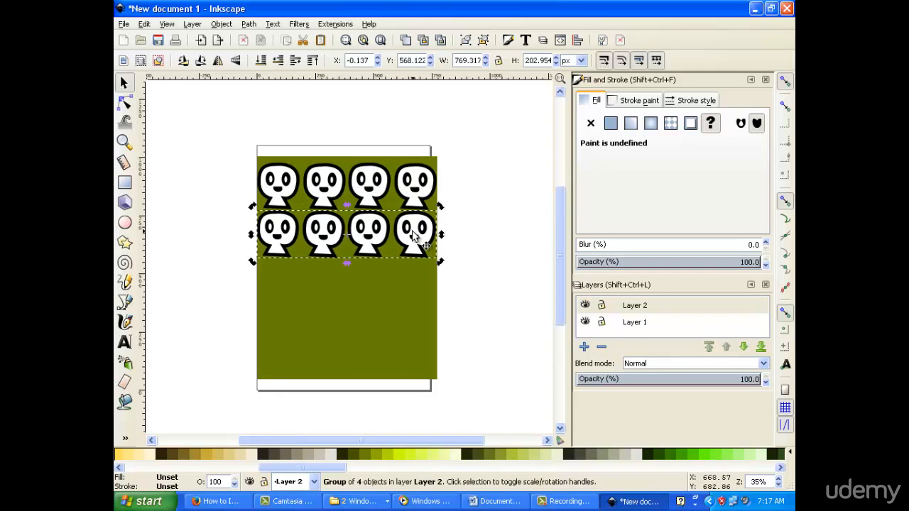
- Move the olive rectangle off the page to its left, and duplicate both skull rows directly below the originals
left_click(473, 209)
left_click_drag(339, 274, 140, 291)
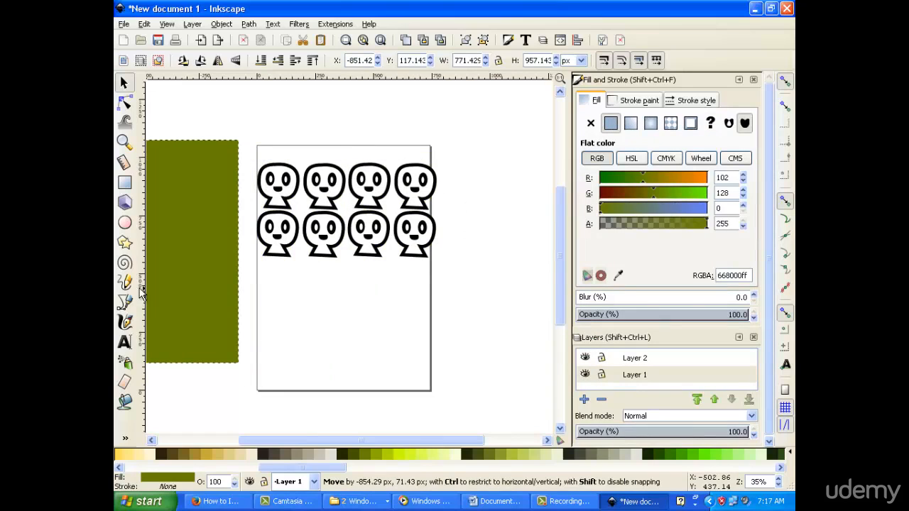
left_click_drag(449, 175, 254, 272)
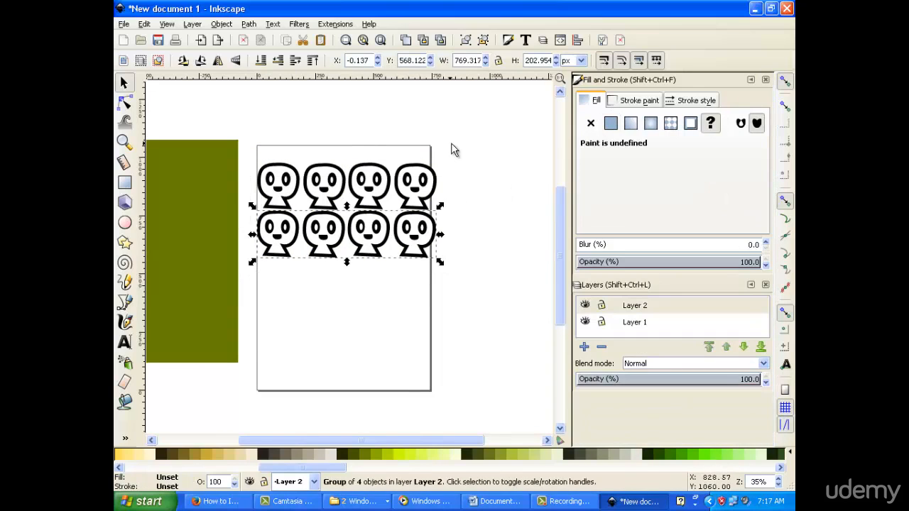
left_click(468, 142)
left_click_drag(470, 138, 247, 279)
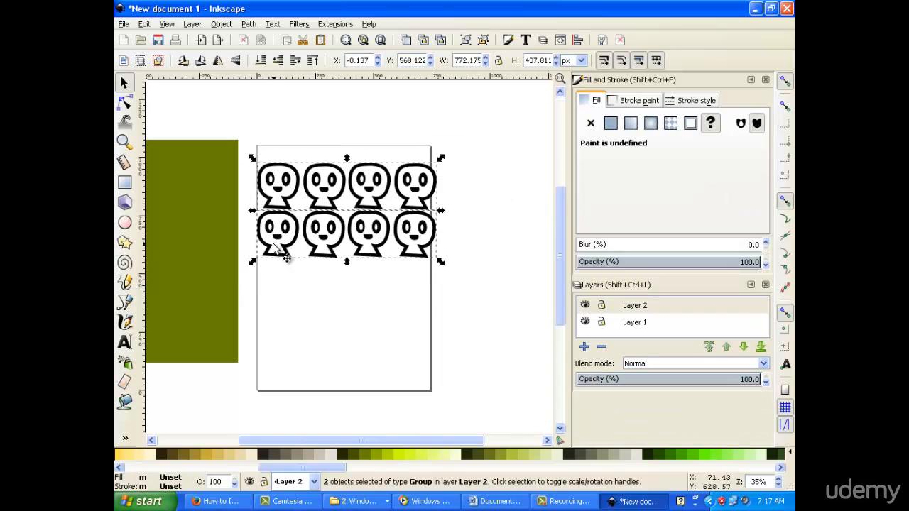
right_click(322, 237)
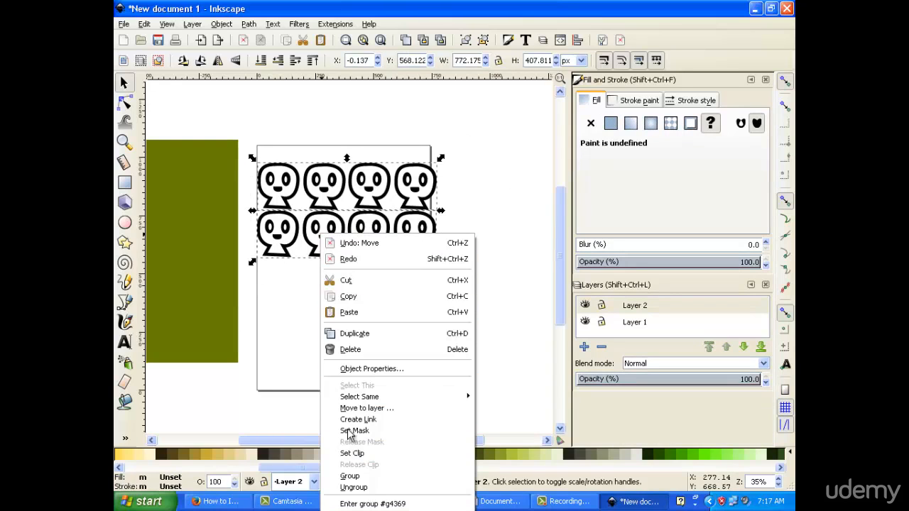
left_click(369, 334)
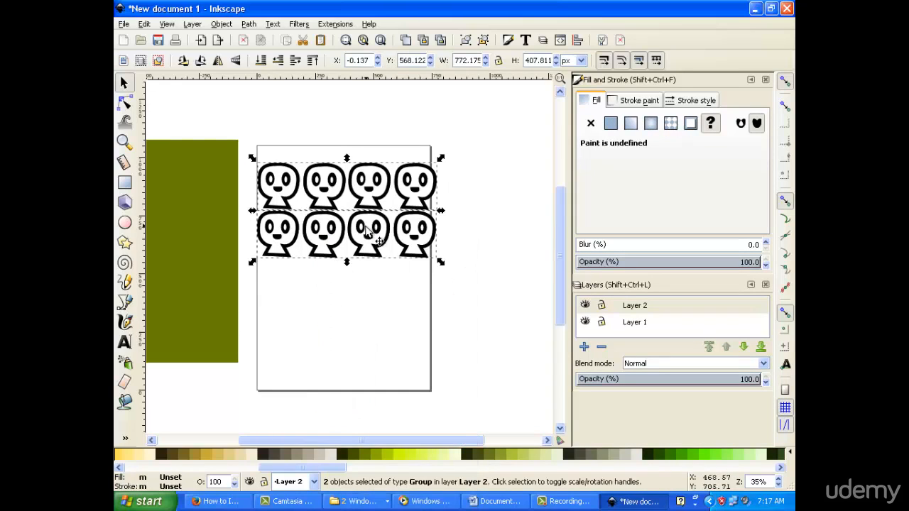
left_click_drag(357, 321, 365, 339)
- Group the four skull rows into one object
left_click_drag(469, 159, 247, 379)
right_click(309, 273)
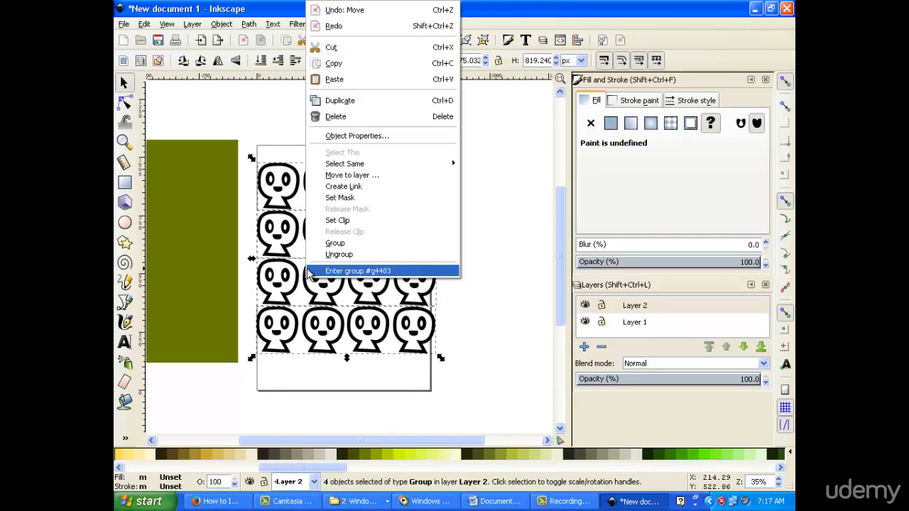
left_click(348, 243)
- Move the olive rectangle back behind the skulls and enlarge it to about 803 by 971 px
left_click_drag(173, 233, 369, 250)
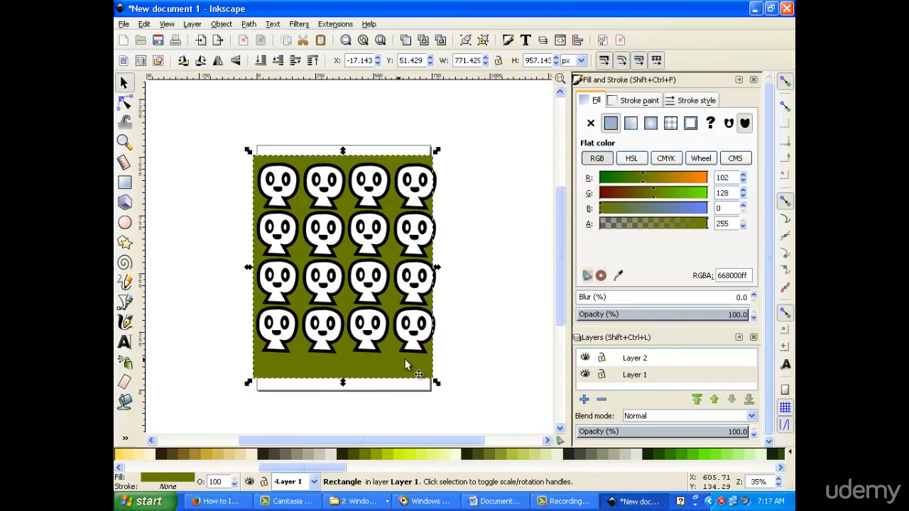
left_click_drag(435, 384, 442, 384)
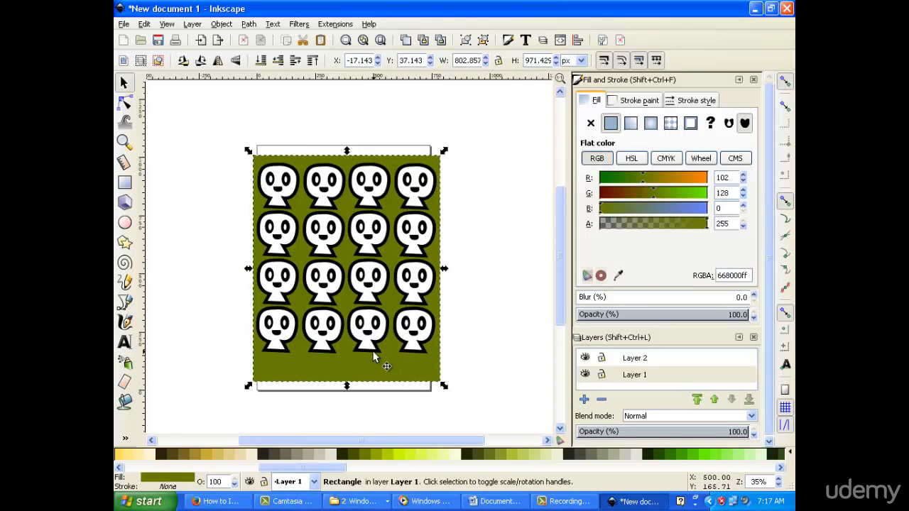
- Reposition the skull group on the olive rectangle and nudge it toward the rectangle's left edge
left_click(374, 352)
left_click_drag(374, 350, 359, 345)
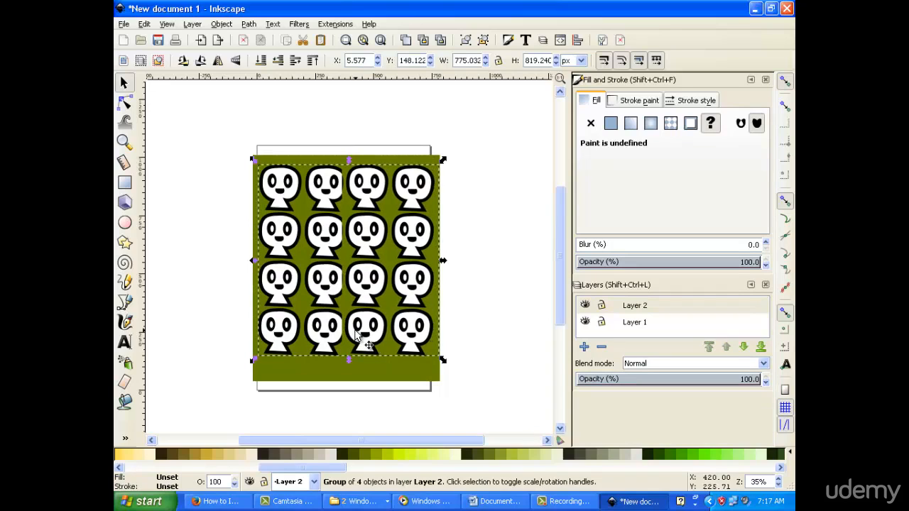
key("Left")
key("Left")
key("Left")
key("Left")
key("Left")
key("Left")
key("Left")
key("Left")
key("Left")
key("Left")
key("Left")
- Shrink the skull group to about 692 by 771 px and nudge it right to about X 24 px
left_click_drag(438, 366, 421, 351)
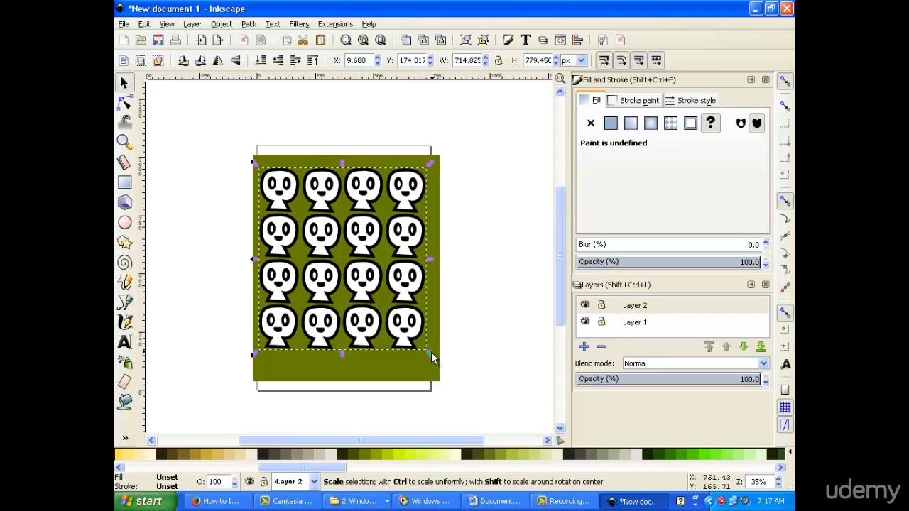
left_click_drag(430, 359, 422, 348)
key("Right")
key("Right")
key("Right")
key("Right")
key("Right")
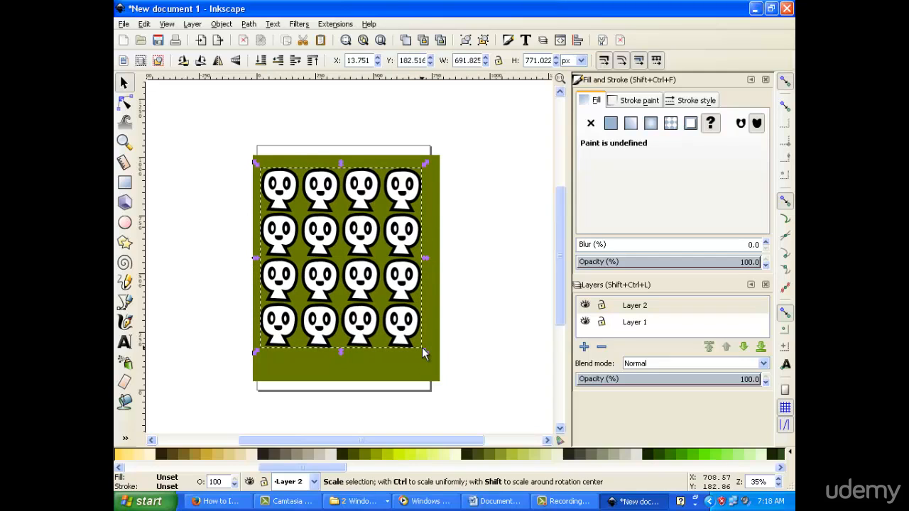
- Shift the olive rectangle left to about X -31 px and lower the skull group to about Y 141 px to centre it on the rectangle
left_click(378, 365)
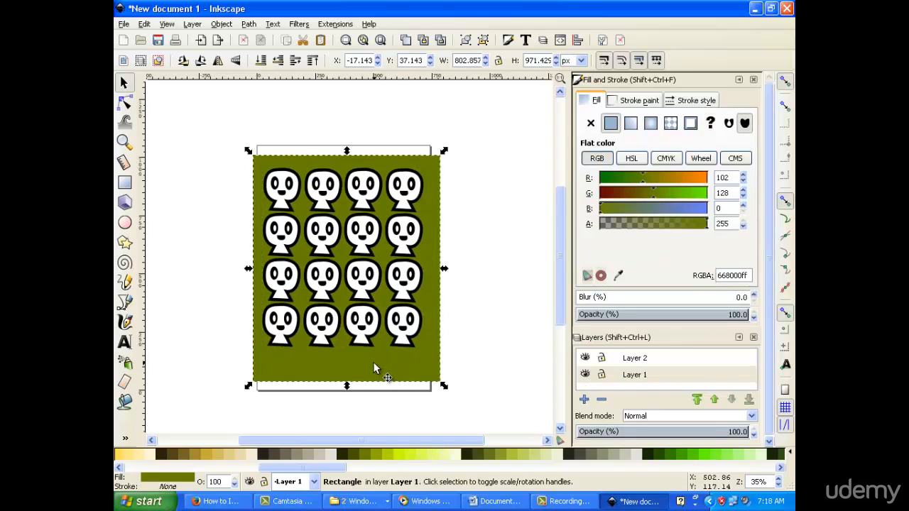
left_click_drag(348, 370, 337, 371)
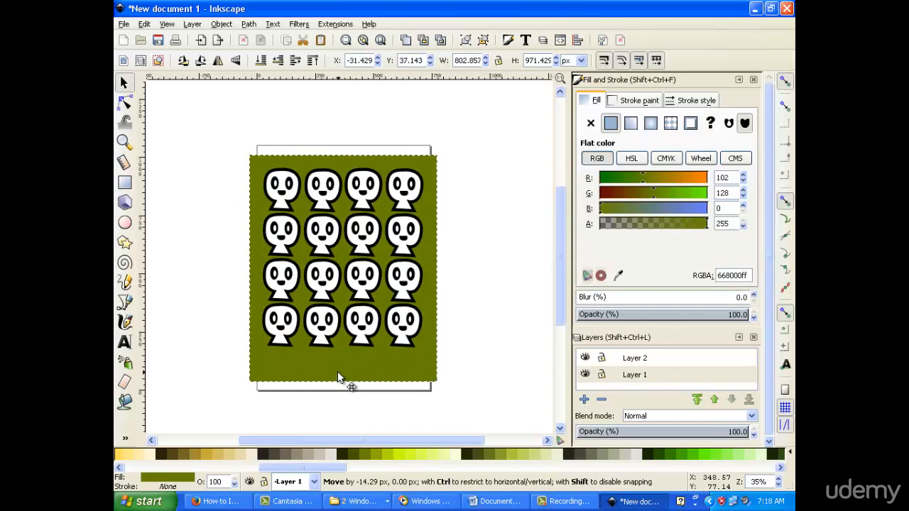
left_click(355, 335)
key("Down")
key("Down")
key("Down")
key("Down")
key("Down")
key("Down")
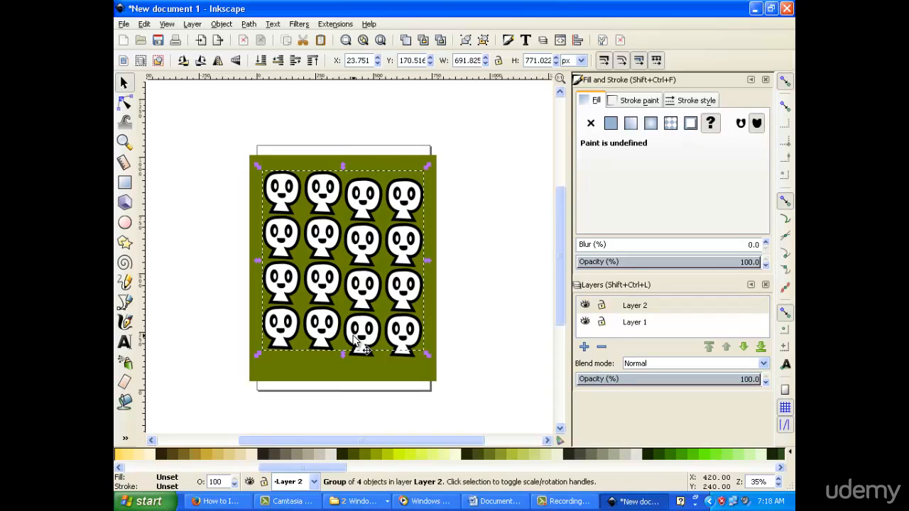
key("Down")
key("Down")
key("Down")
key("Down")
key("Down")
key("Down")
key("Down")
key("Down")
key("Down")
key("Down")
key("Down")
key("Down")
key("Down")
key("Down")
key("Down")
key("Down")
key("Down")
key("Down")
key("Down")
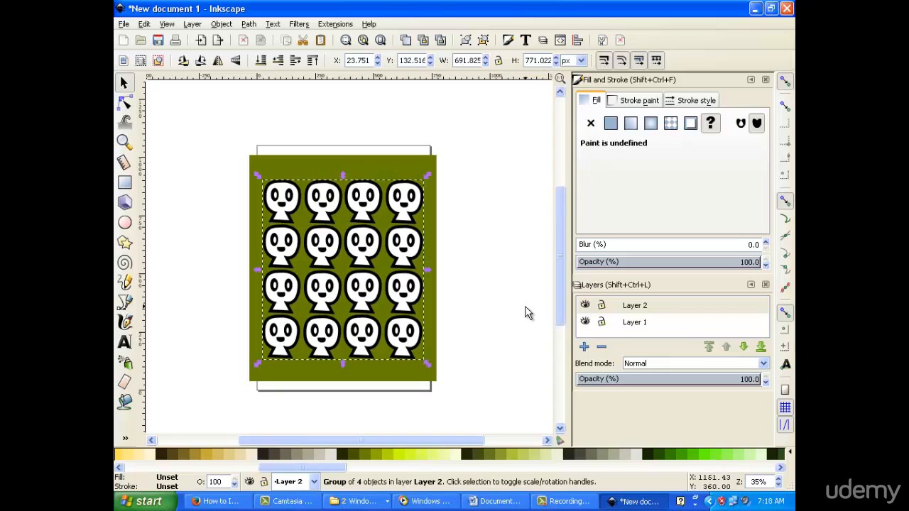
key("Up")
key("Up")
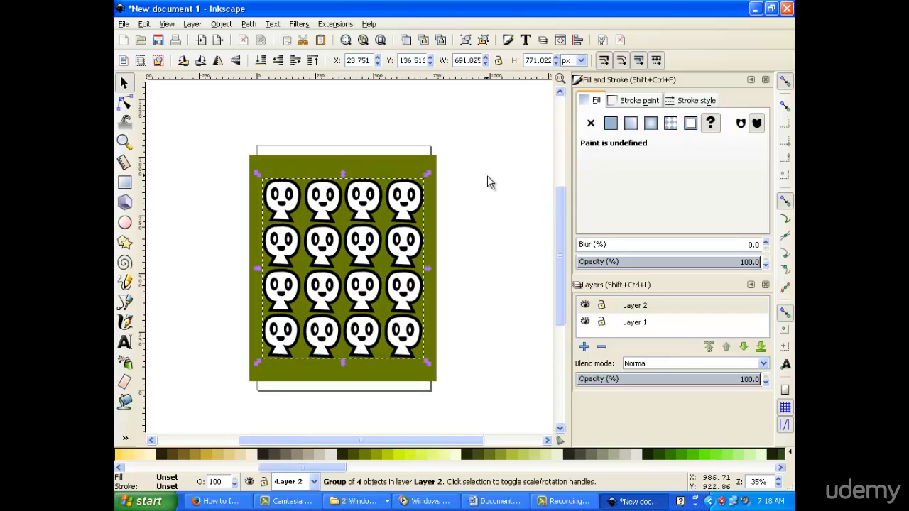
key("Up")
key("Up")
key("Escape")
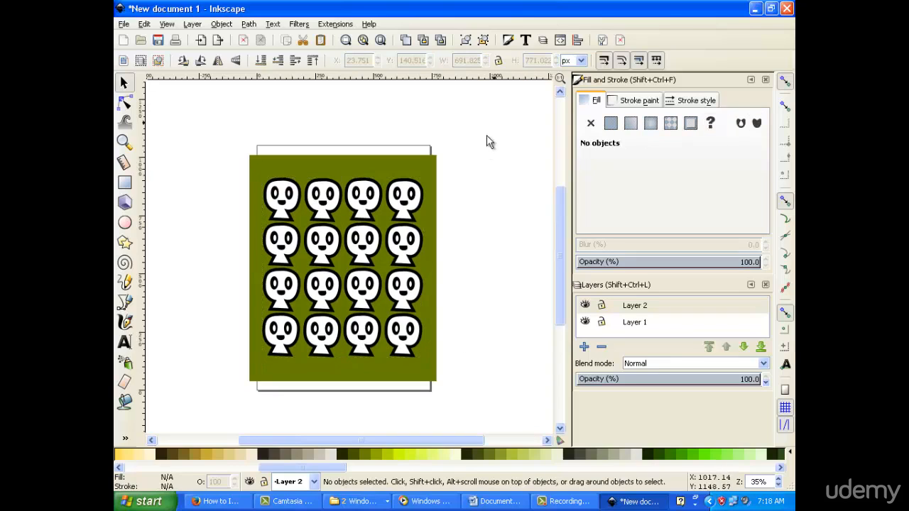
- Select the skull group and olive rectangle together and stretch them vertically to about 1114 px tall, past both page edges
left_click_drag(487, 140, 221, 410)
right_click(321, 279)
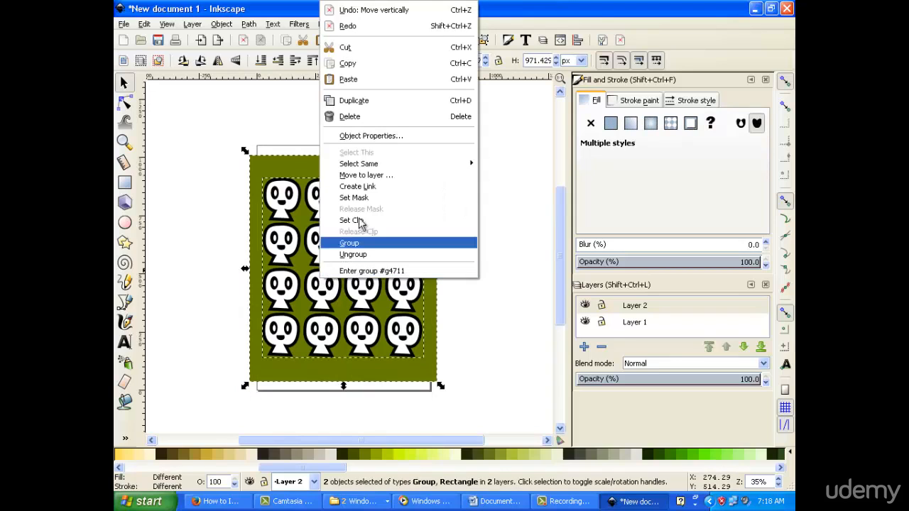
left_click(535, 238)
left_click_drag(344, 151, 349, 136)
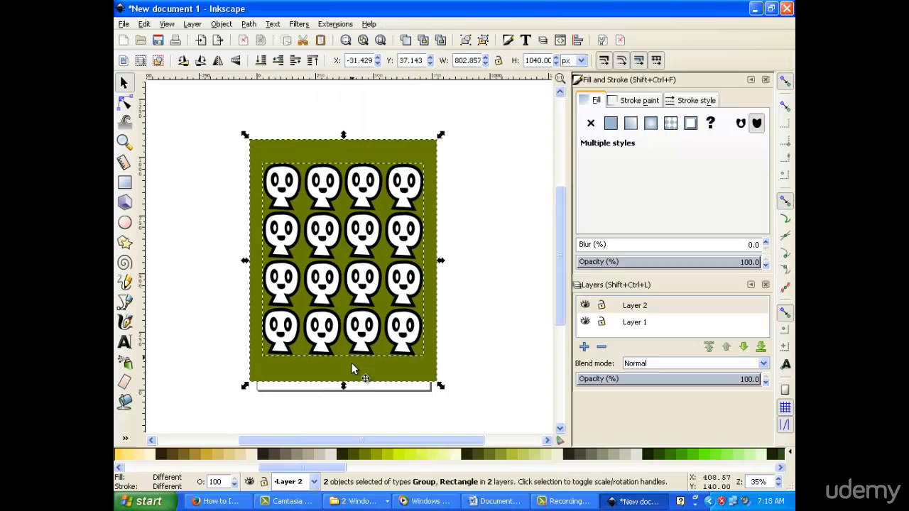
left_click_drag(342, 385, 353, 410)
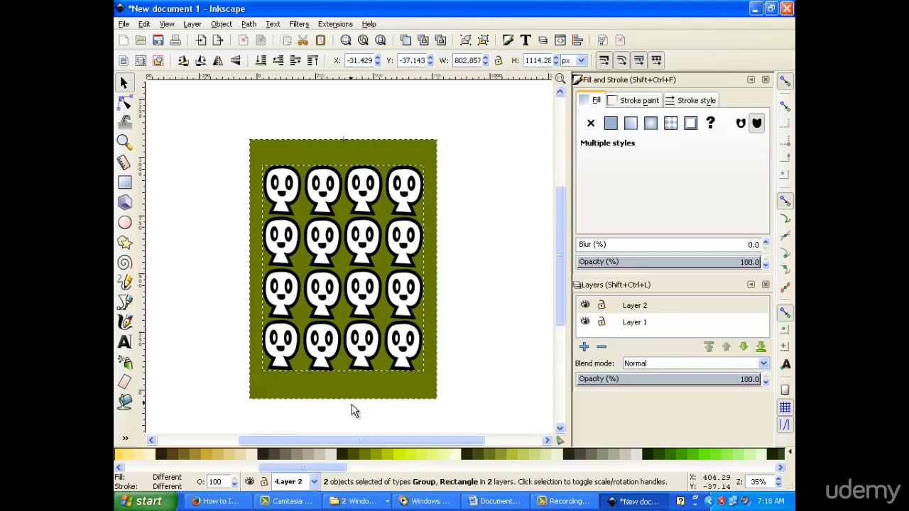
- Group the skull rows with the olive background rectangle
left_click(476, 221)
left_click_drag(490, 104, 218, 414)
right_click(333, 235)
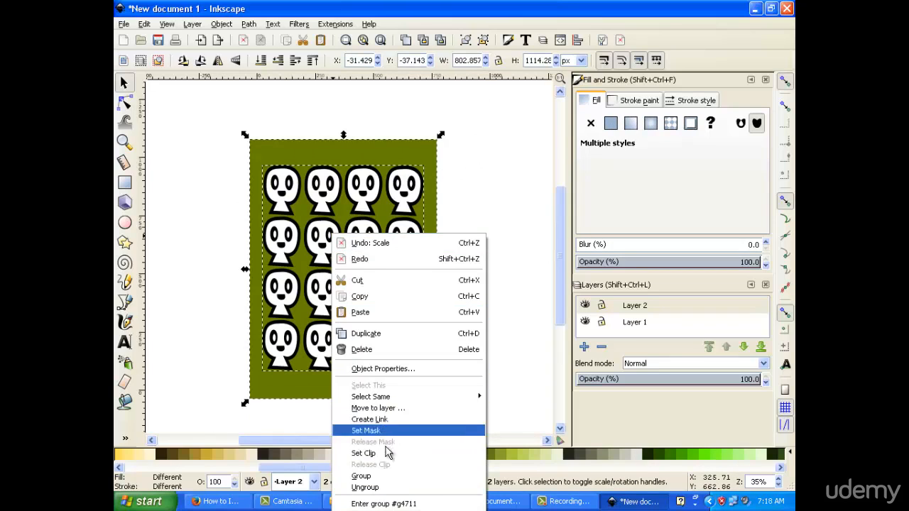
left_click(392, 475)
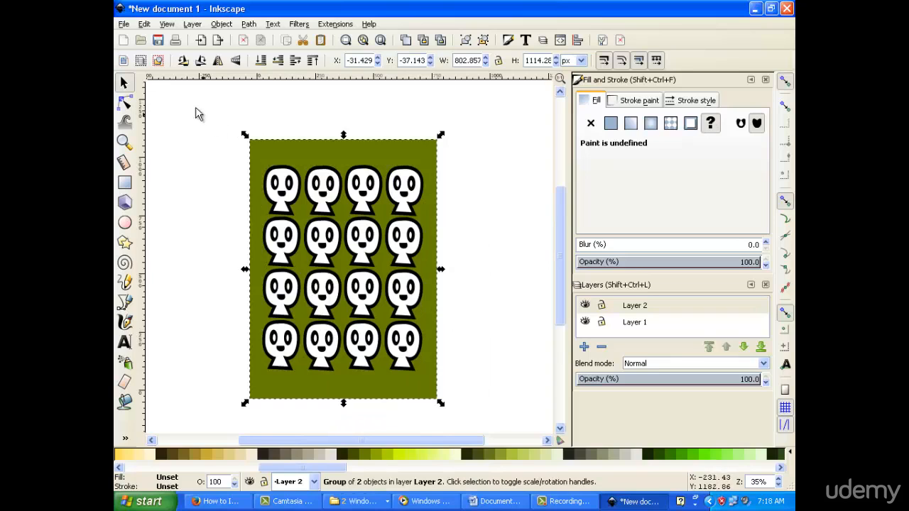
- Save the document to the Desktop as an Inkscape SVG named pattern
left_click(124, 24)
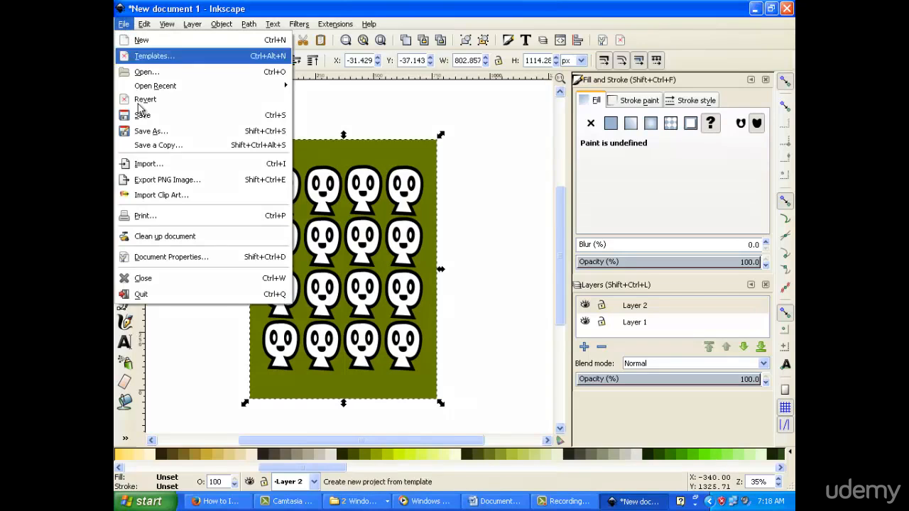
left_click(164, 132)
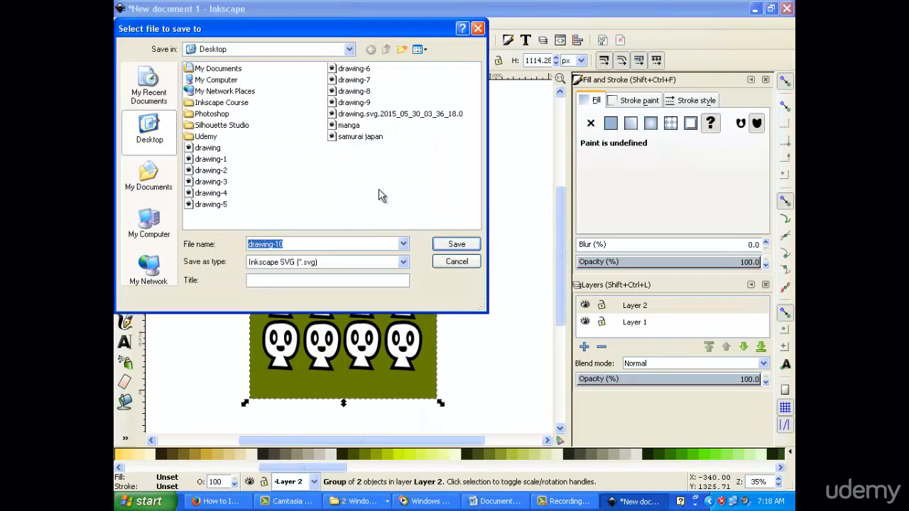
key("BackSpace")
type("pattern")
left_click(454, 245)
left_click(495, 234)
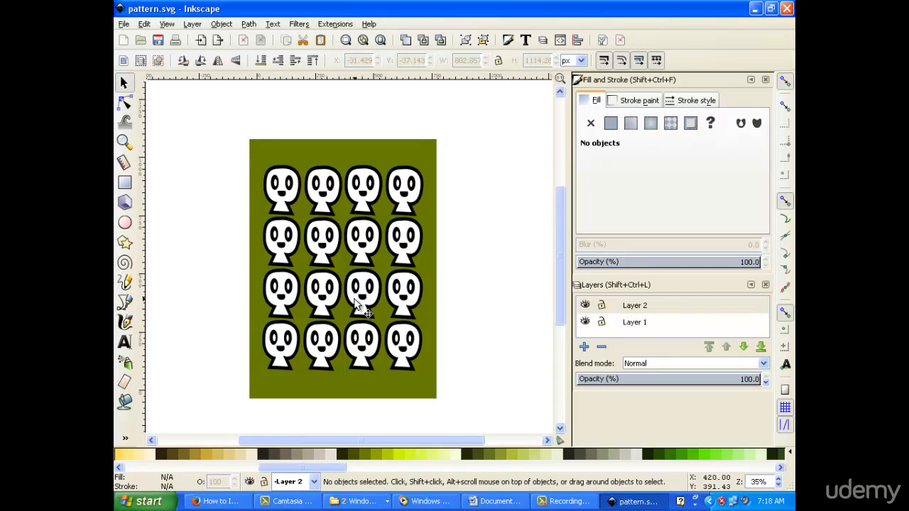
- Export the whole drawing area as the PNG image pattern.png on the Desktop
key("plus")
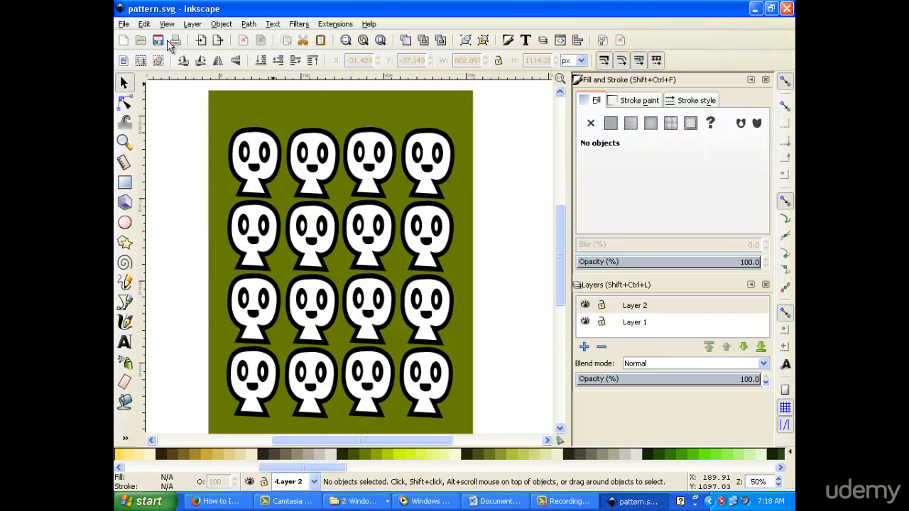
left_click(123, 24)
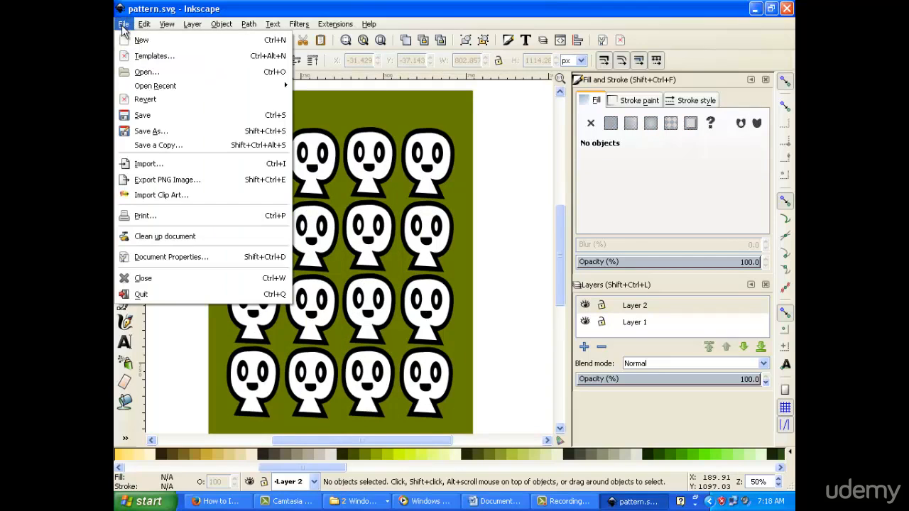
left_click(201, 179)
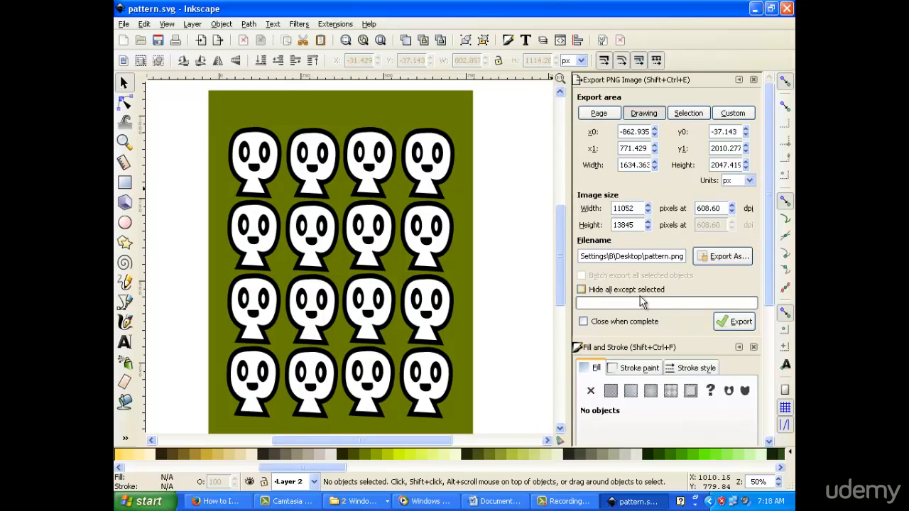
left_click(738, 321)
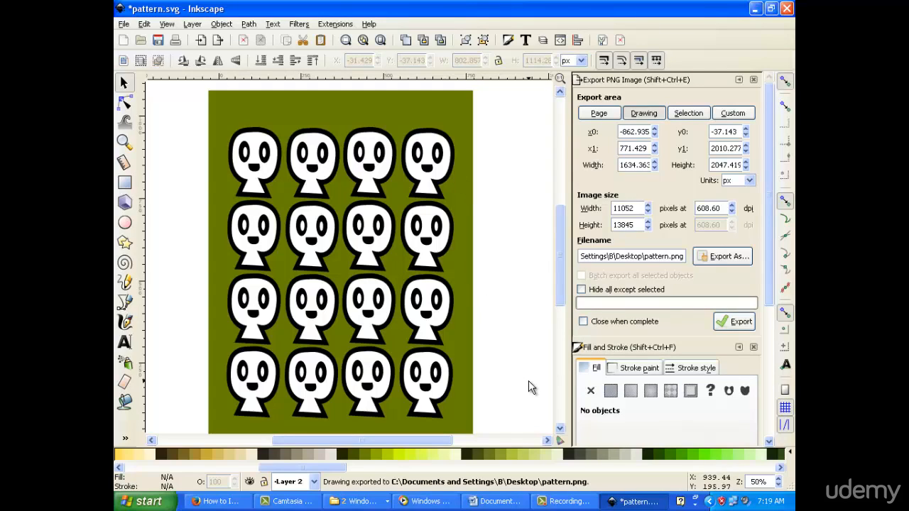
left_click(563, 501)
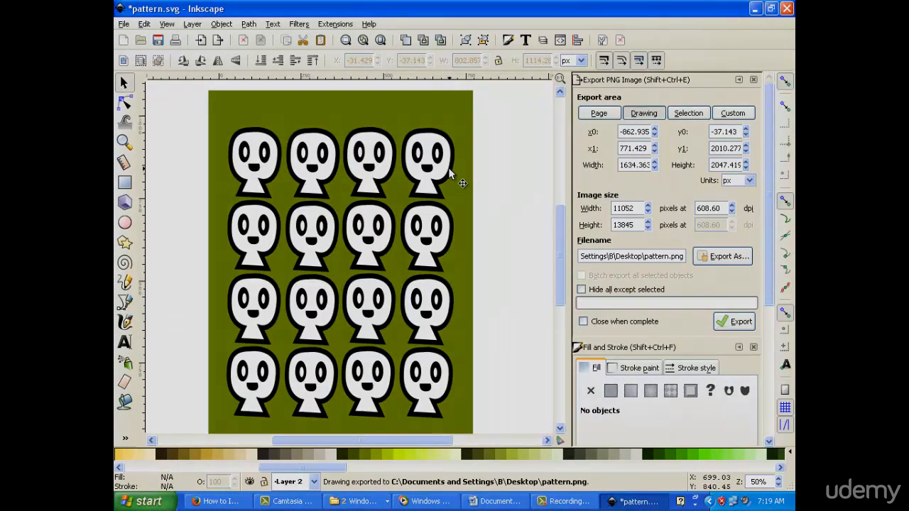